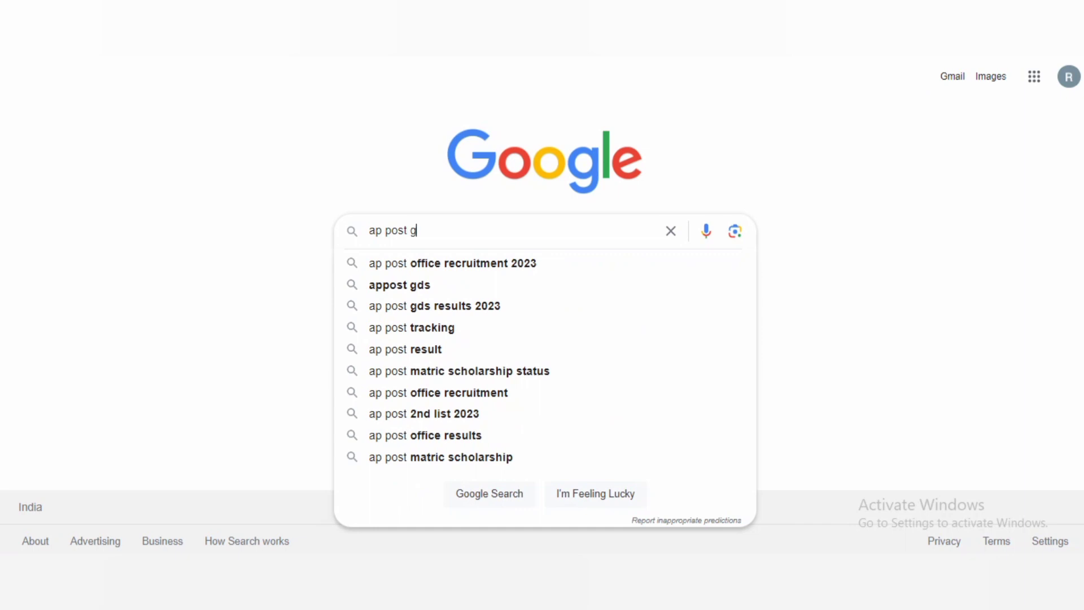
- Search Google for "ap post gds" and open the India Post - IndiaPost GDS Online result
key(Return)
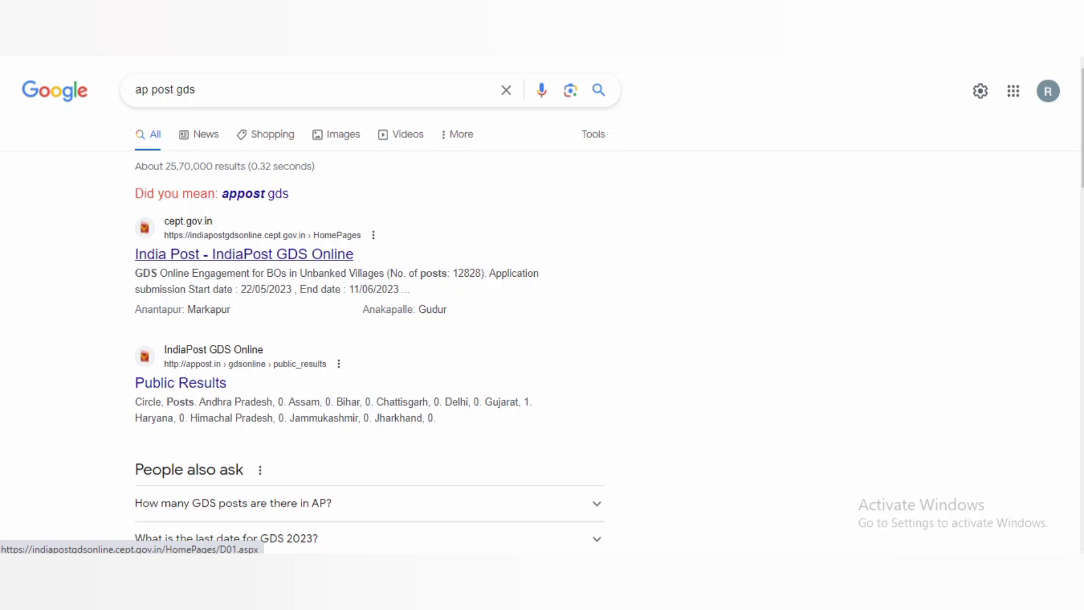
click(243, 254)
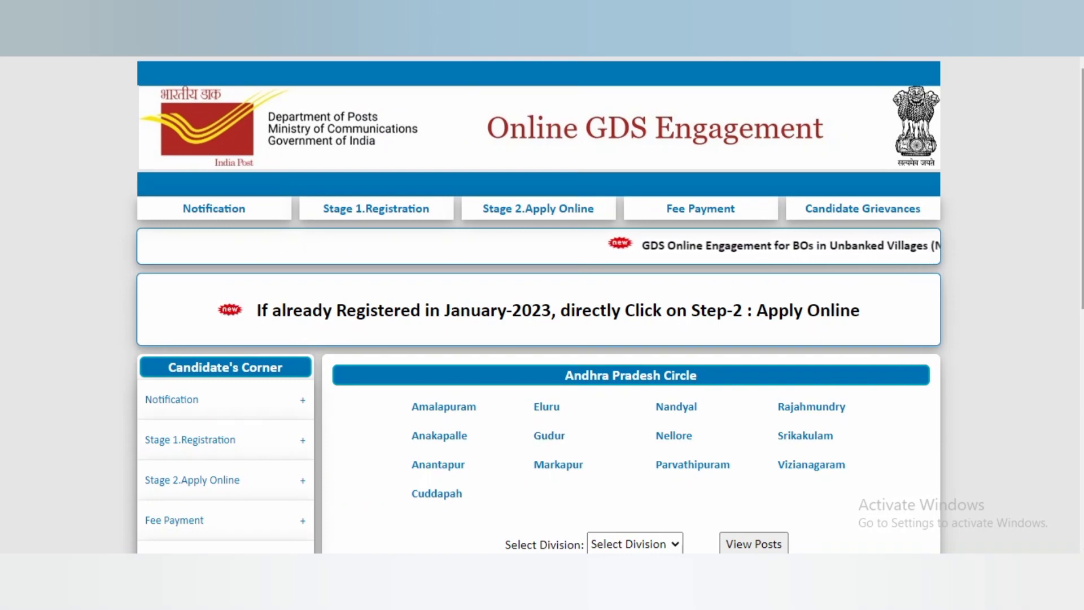
- Open the Stage 1 Registration form from the Candidate's Corner of the GDS engagement site
scroll(542, 305, down, 1)
scroll(542, 305, down, 2)
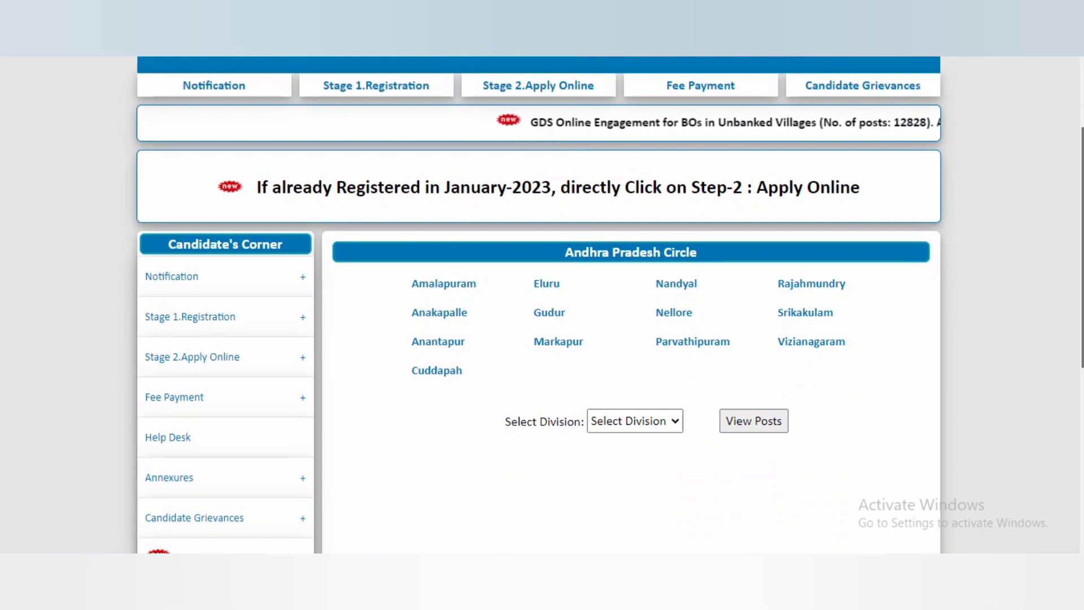
scroll(542, 305, down, 2)
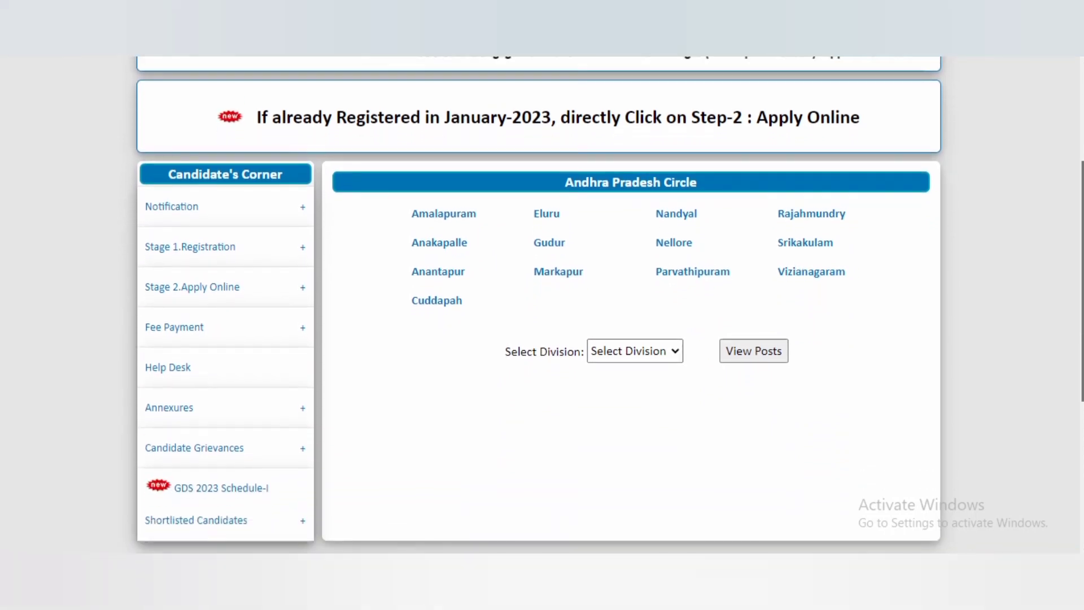
scroll(542, 305, down, 2)
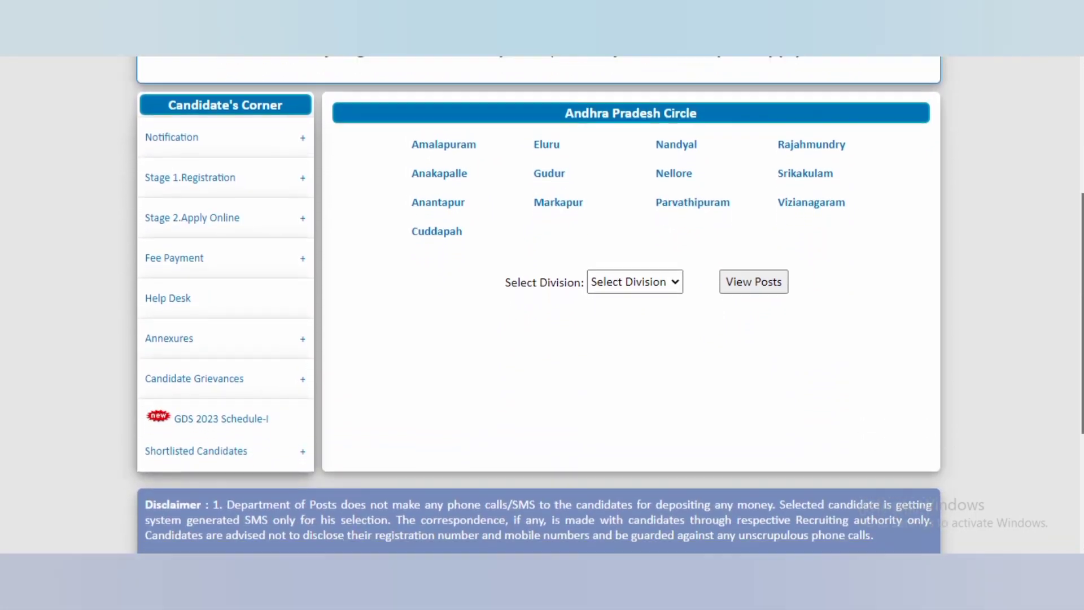
scroll(542, 305, up, 1)
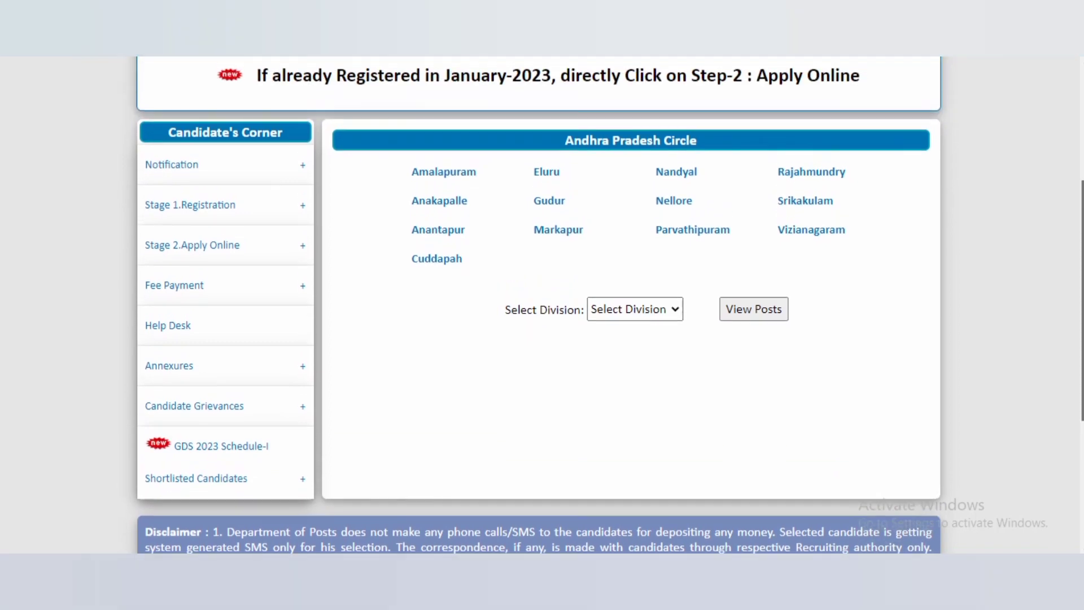
scroll(542, 305, up, 3)
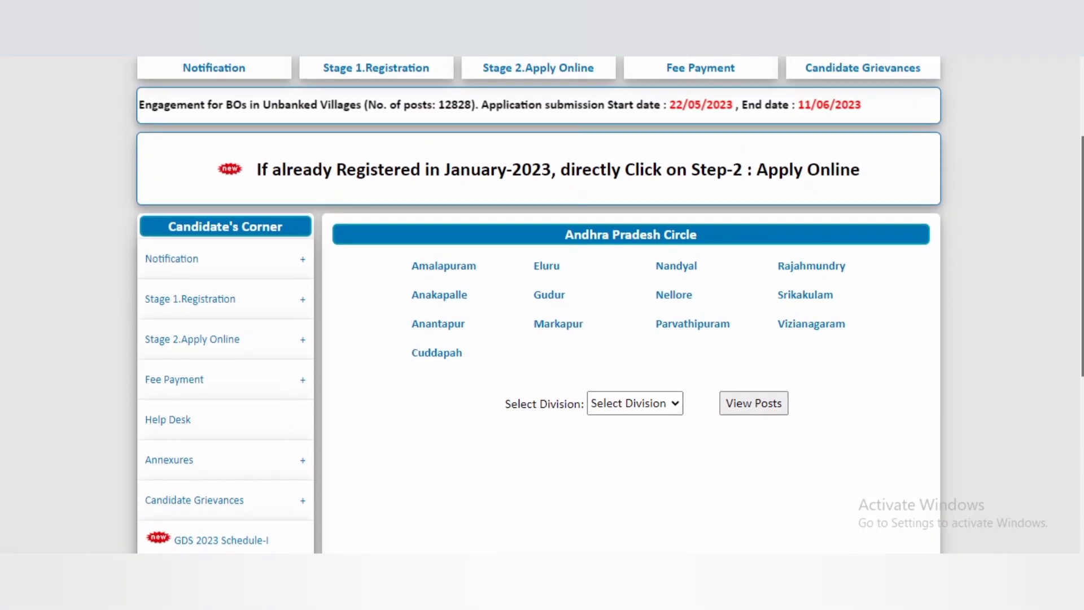
scroll(226, 269, down, 1)
mouse_move(226, 268)
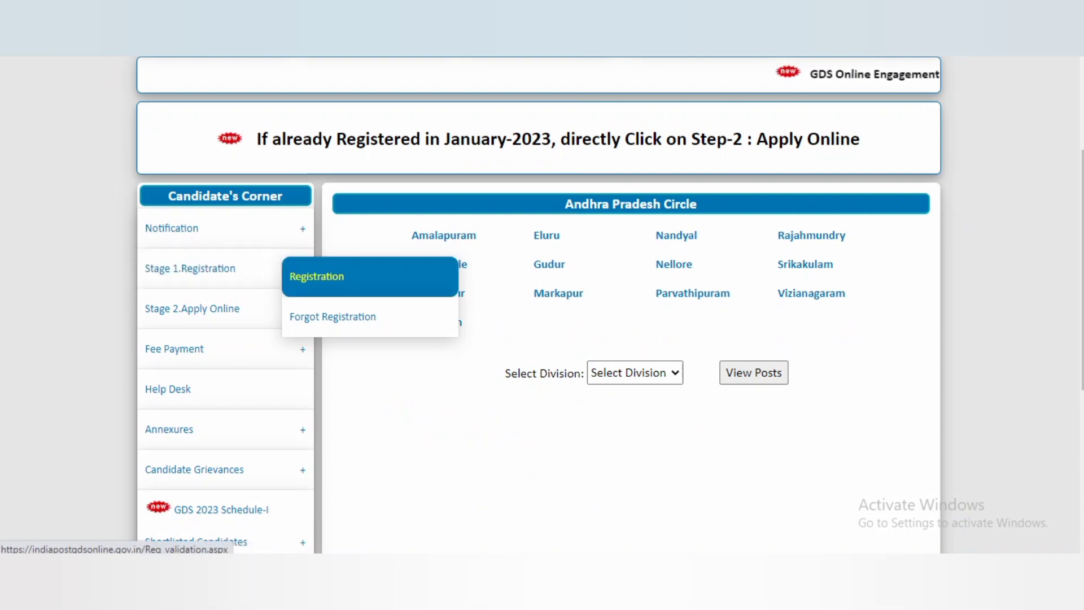
click(317, 276)
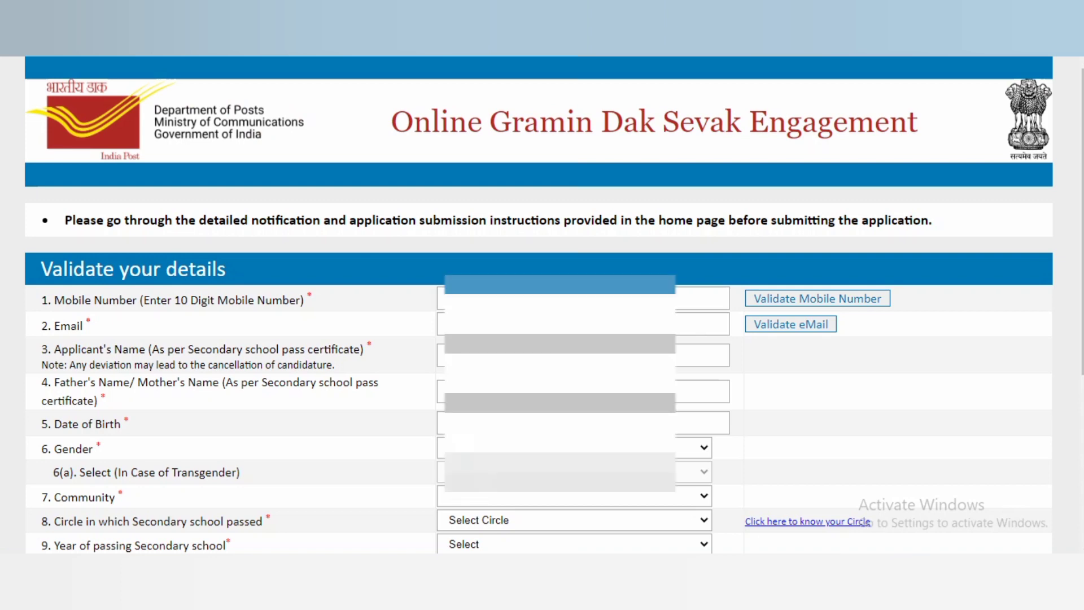
- Enter the applicant's mobile number, validate it and acknowledge the OTP notice
click(702, 298)
click(816, 298)
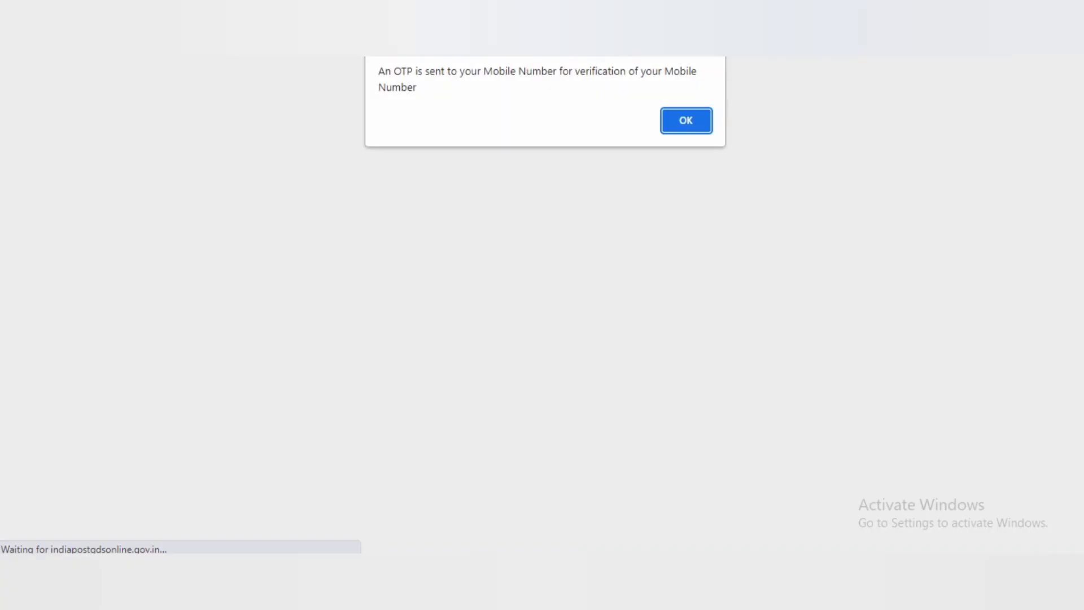
key(Return)
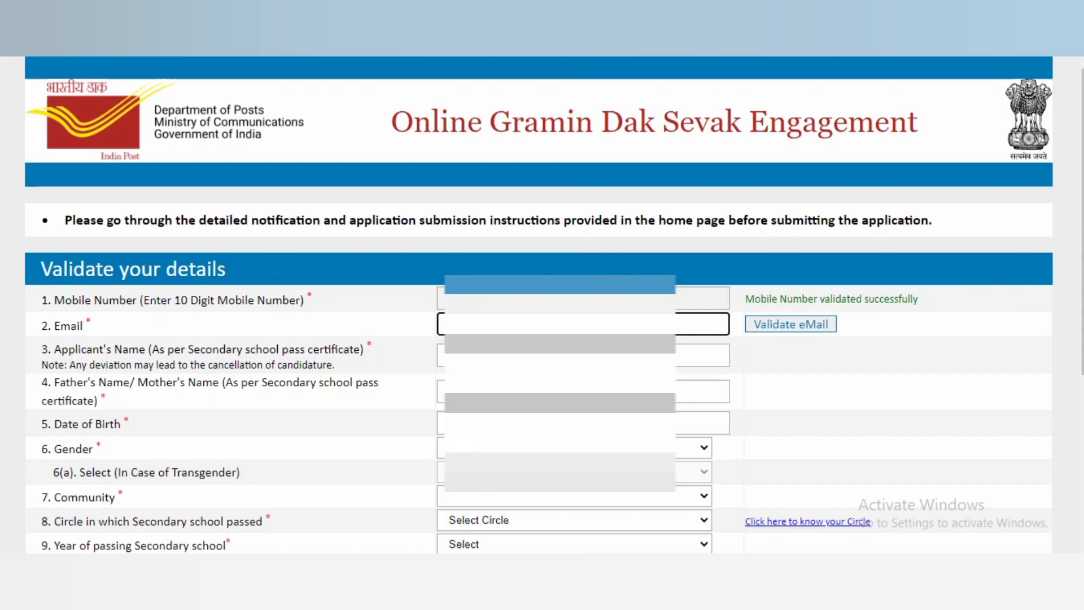
- Fill in the applicant's e-mail address, validate it and acknowledge the OTP notice
key(ctrl+v)
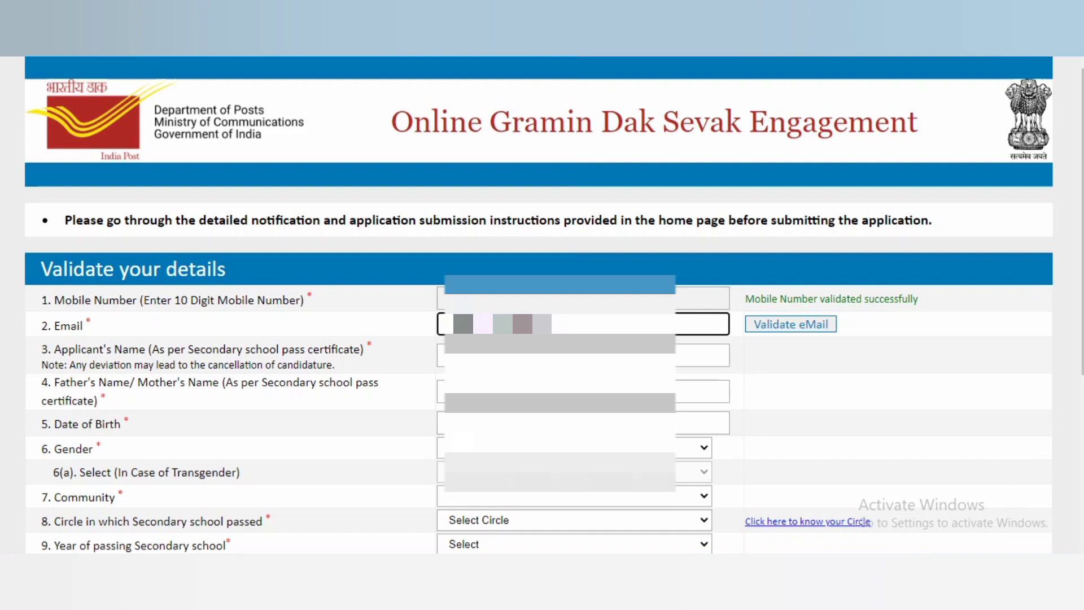
key(Return)
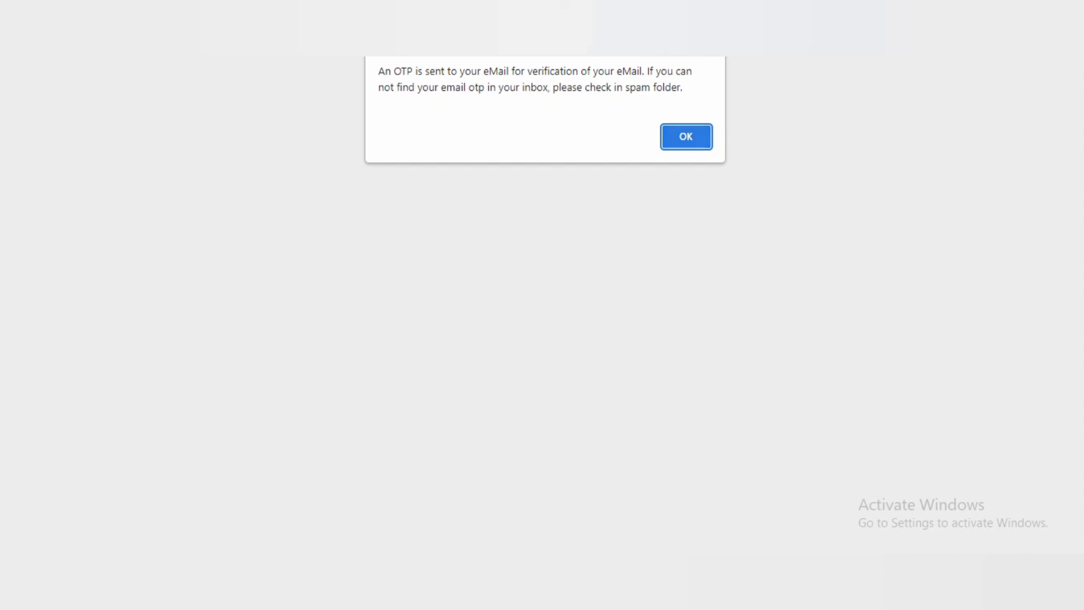
key(Return)
key(Return)
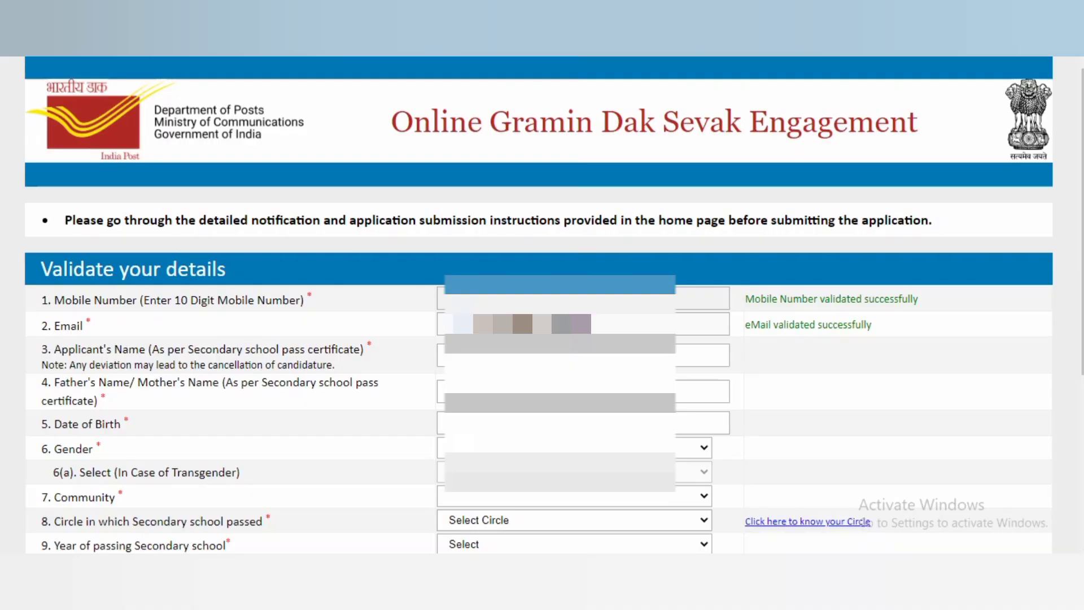
- Fill in the applicant's name, the father's or mother's name and the date of birth
click(524, 354)
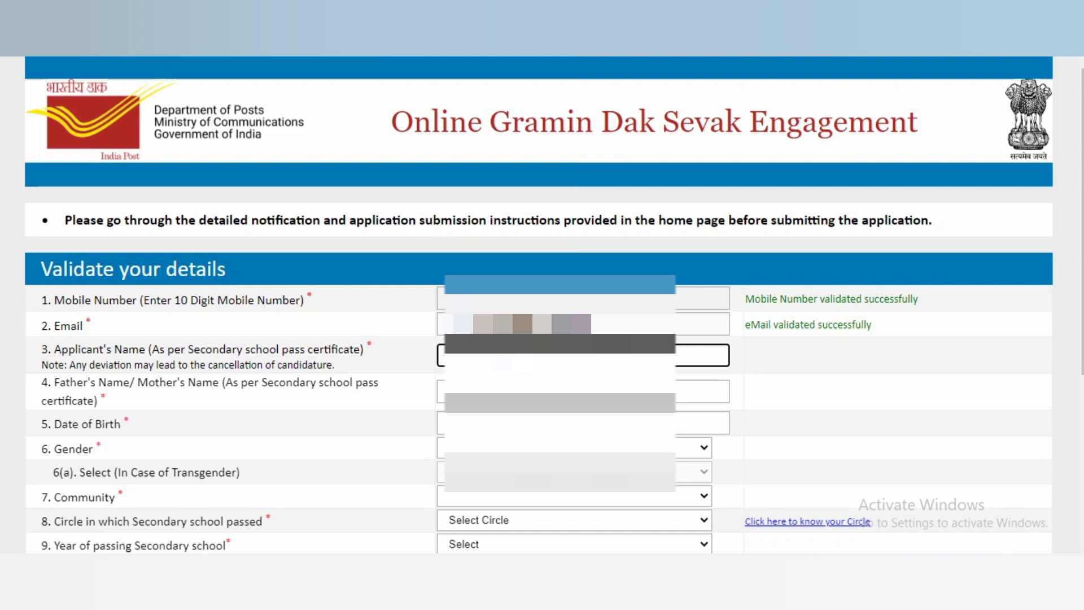
click(524, 390)
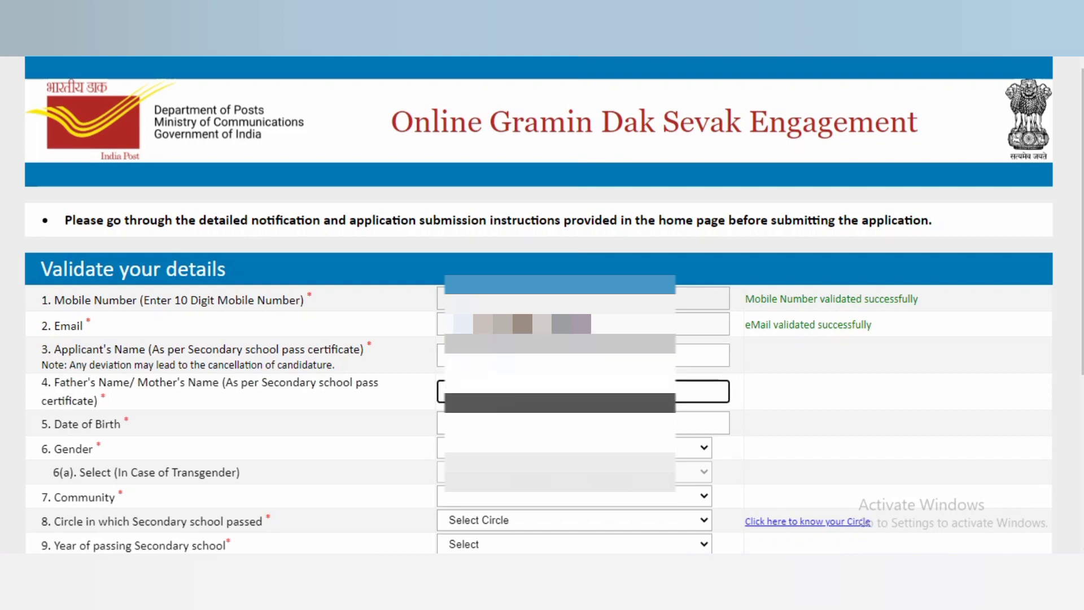
click(524, 423)
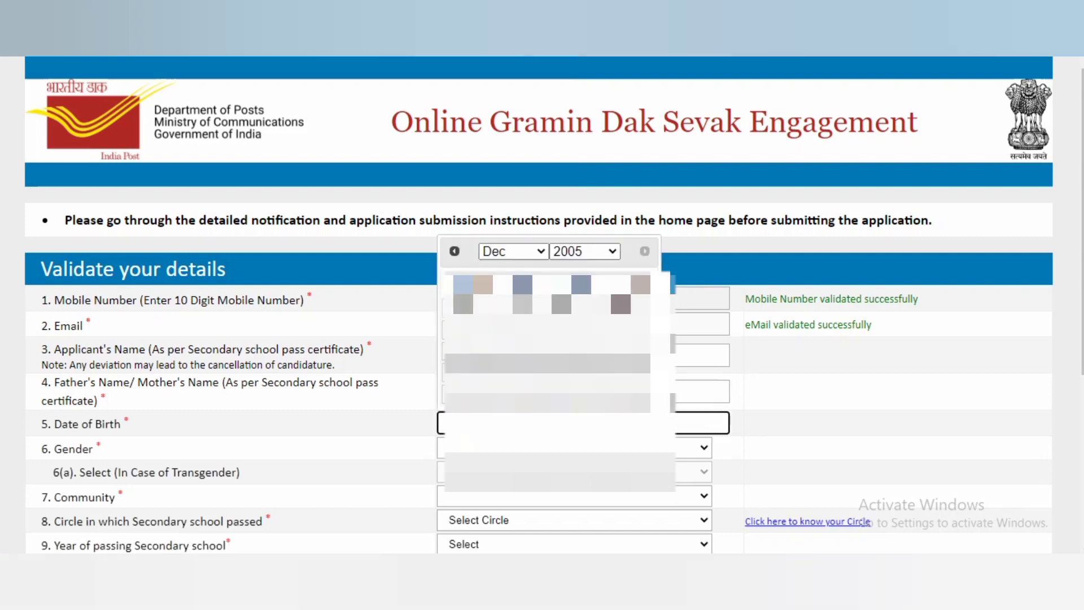
click(547, 353)
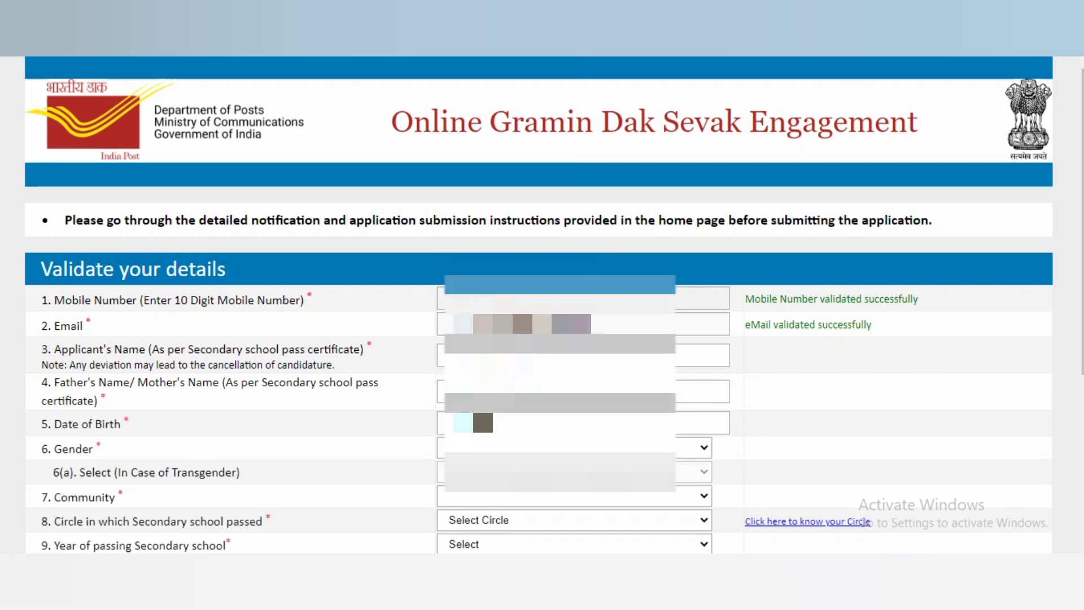
- Choose the applicant's gender and community in the validation form
click(573, 447)
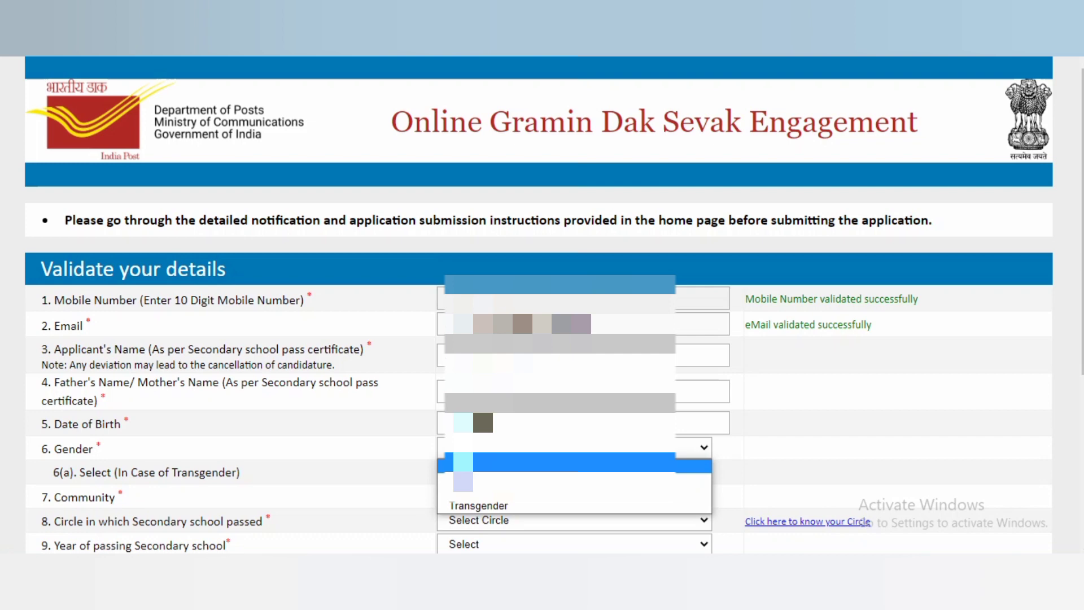
key(Down)
key(Down)
key(Return)
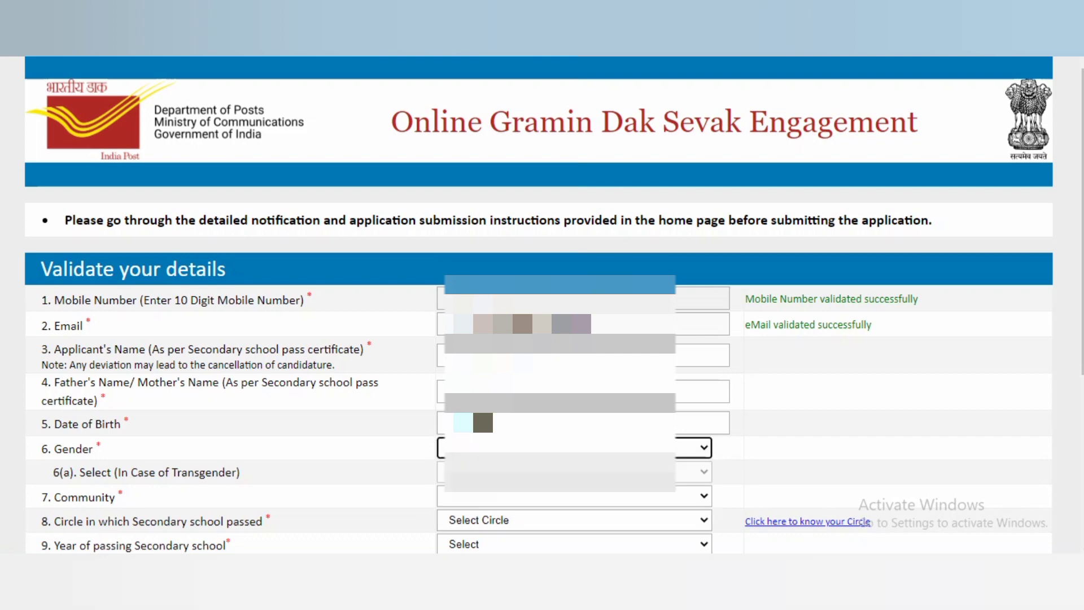
key(alt+Down)
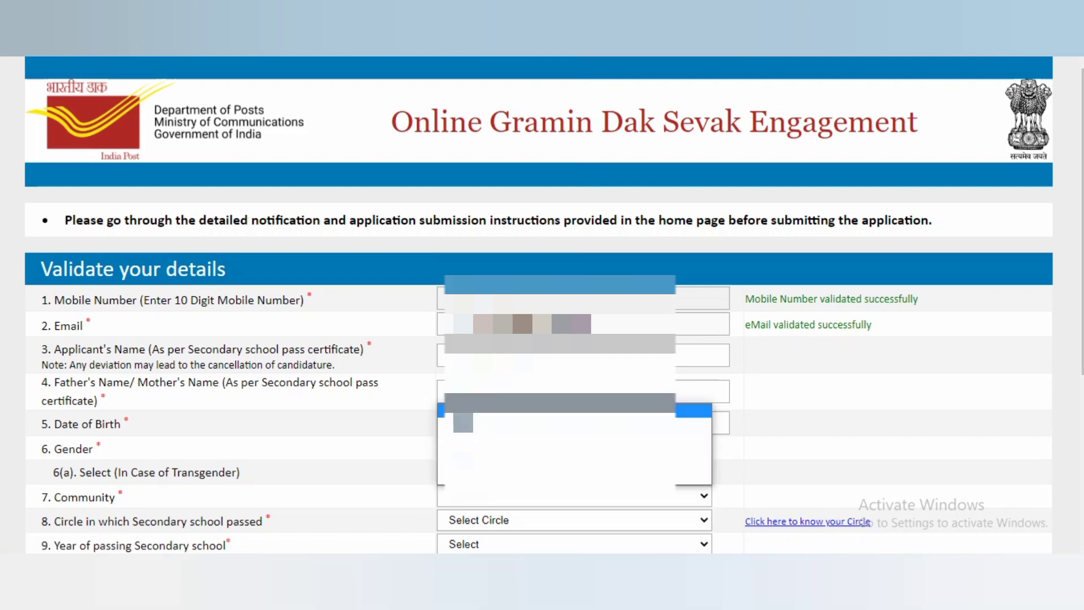
key(Down)
key(Down)
key(Tab)
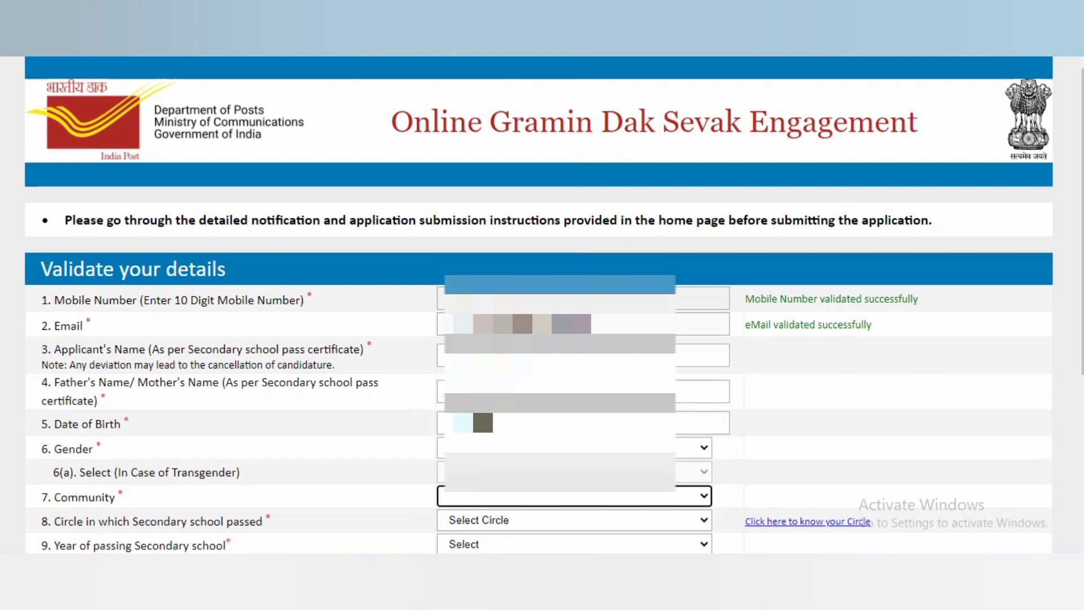
- Set the circle in which secondary school was passed to Telangana
key(Tab)
key(alt+Down)
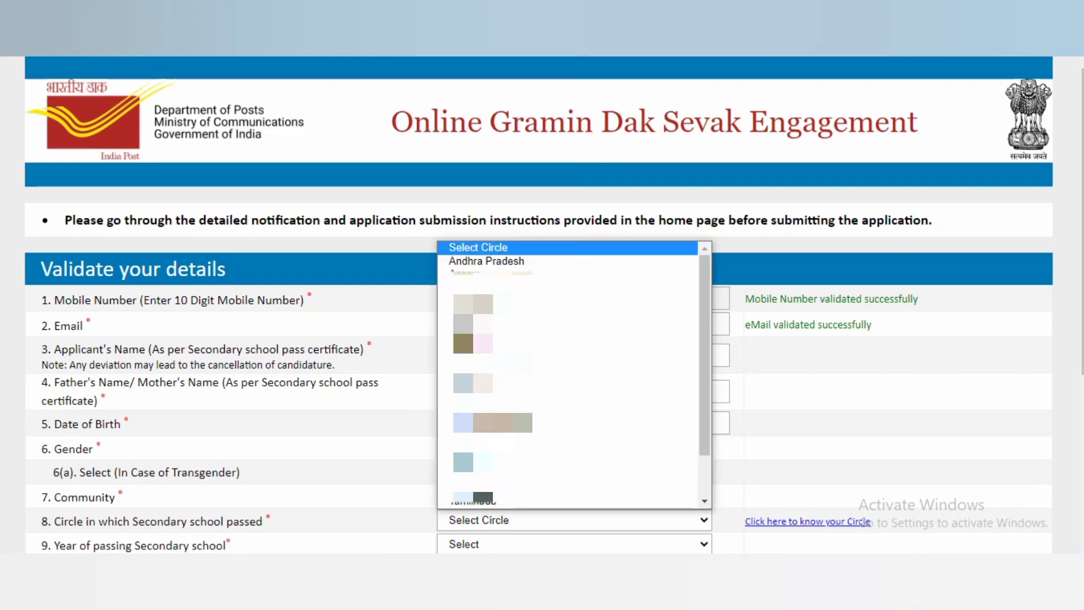
key(o)
key(Up)
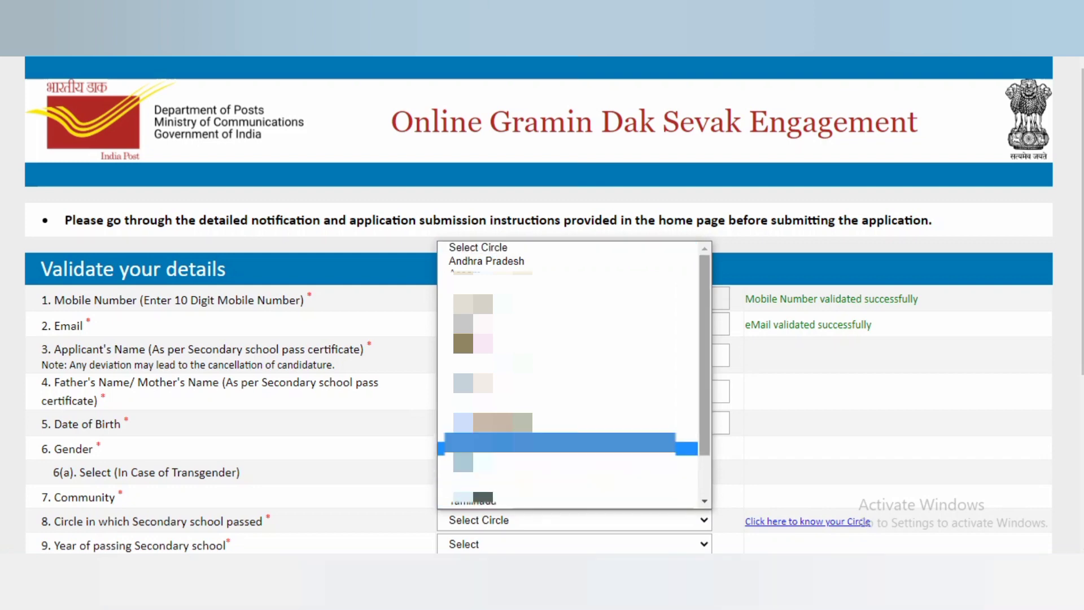
drag(705, 444, 704, 483)
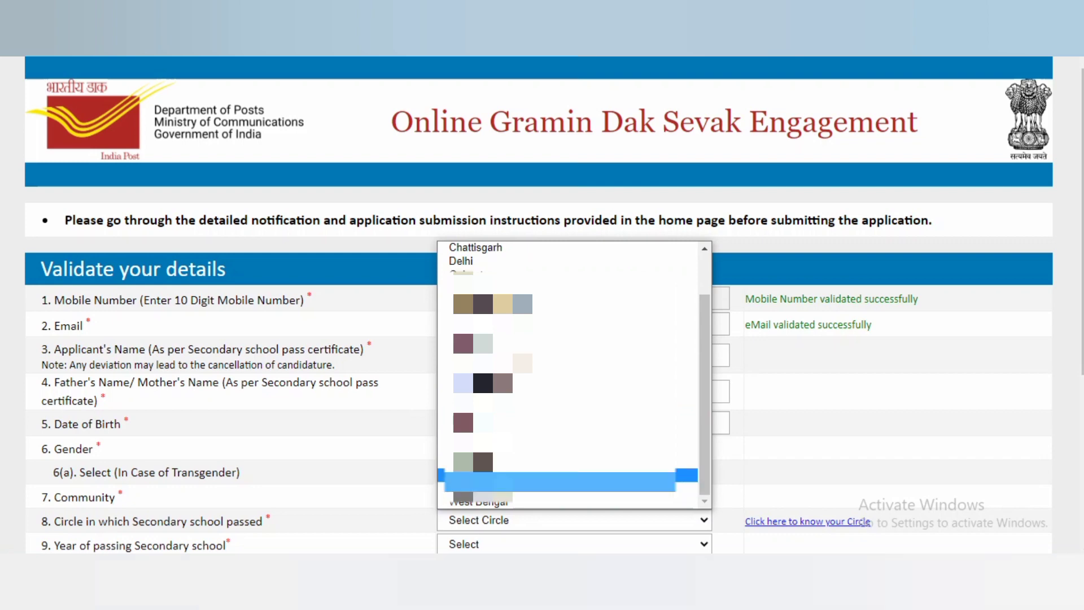
key(Up)
key(Return)
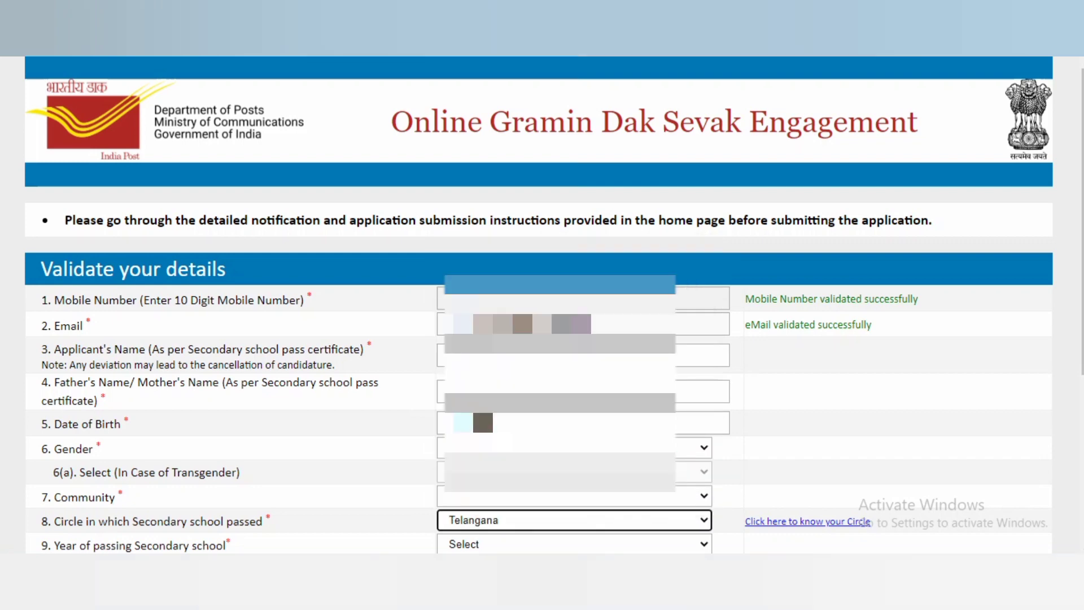
- Set the year of passing secondary school to 2010, enter the captcha text and submit the first registration stage
scroll(543, 305, down, 3)
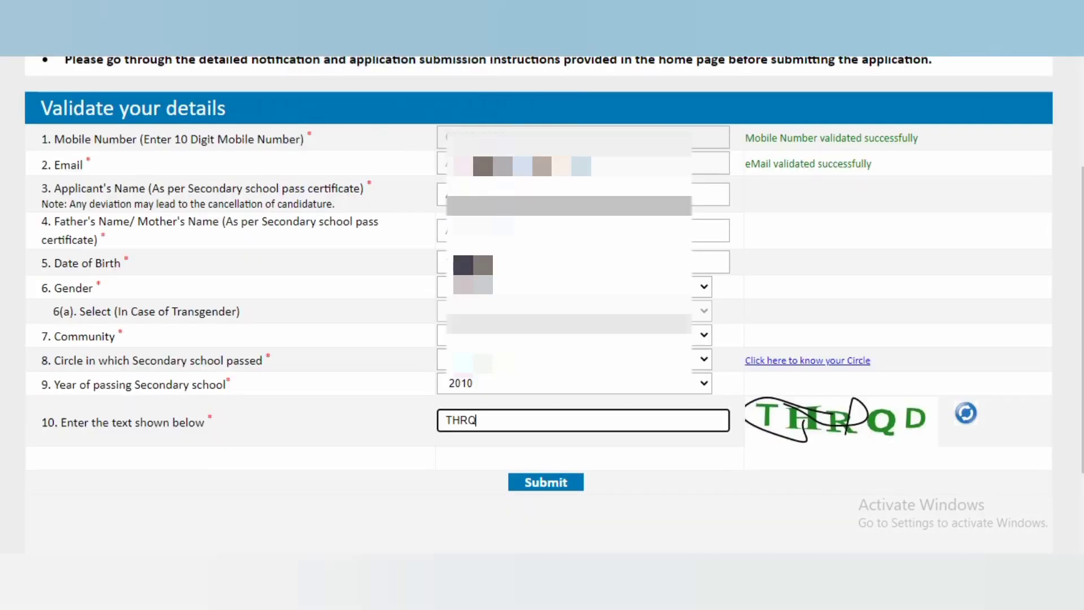
text(D)
key(Return)
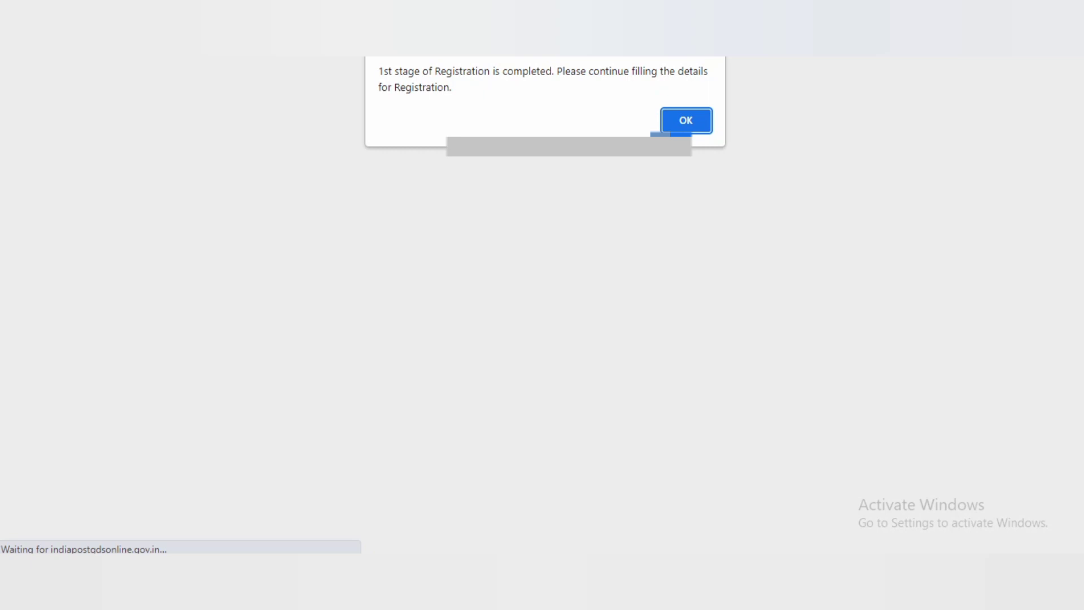
key(Return)
- Enter the applicant's Aadhaar number and answer the Person with Disability question with the last listed option
click(513, 128)
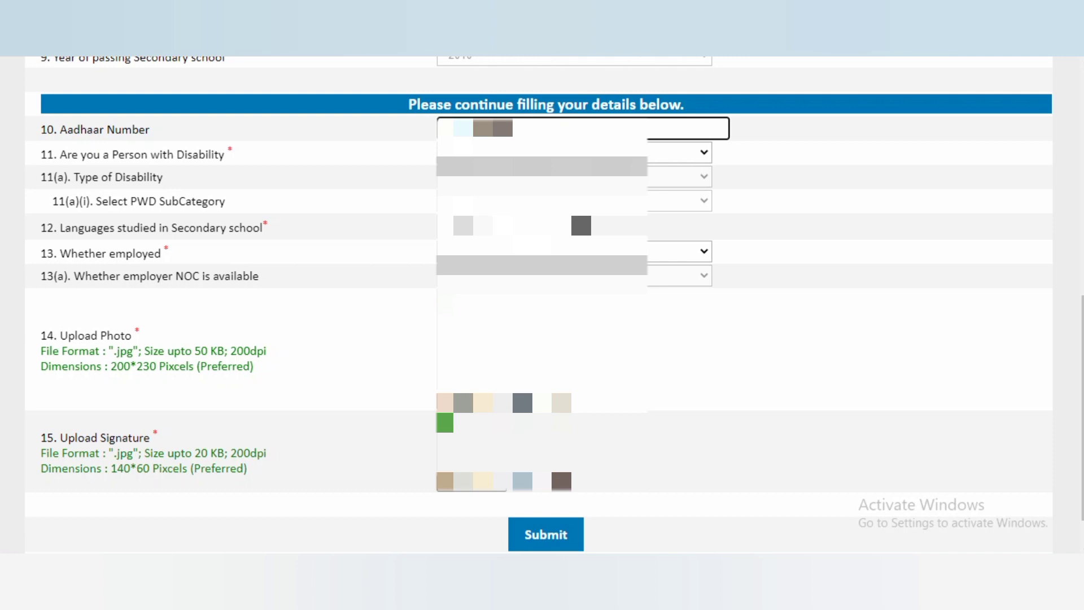
click(574, 152)
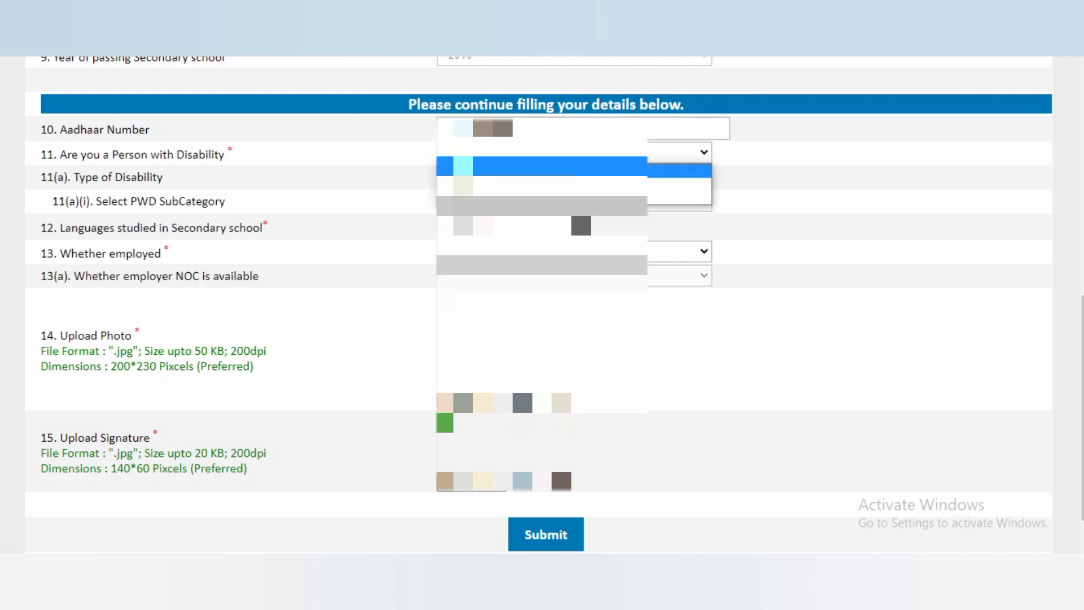
key(Down)
key(Down)
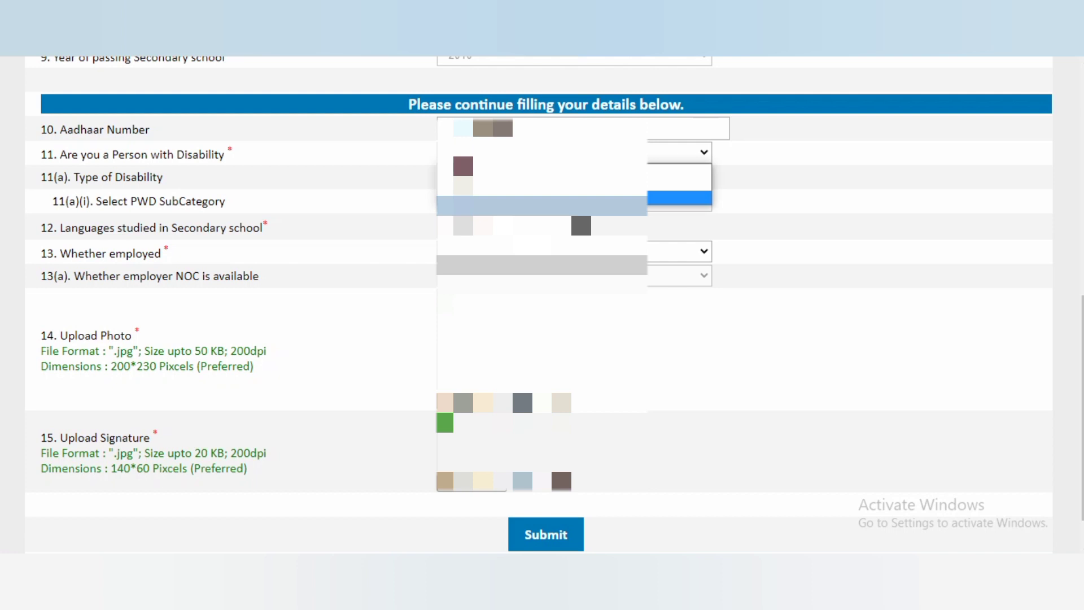
key(Return)
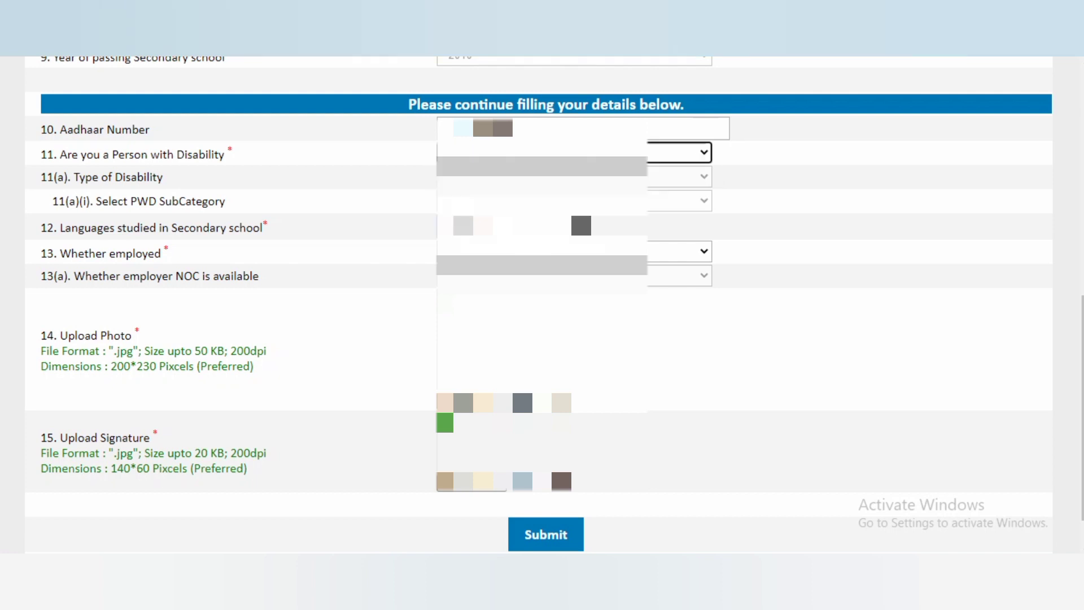
- Select the language studied in secondary school and choose the last listed option for whether employed
click(513, 225)
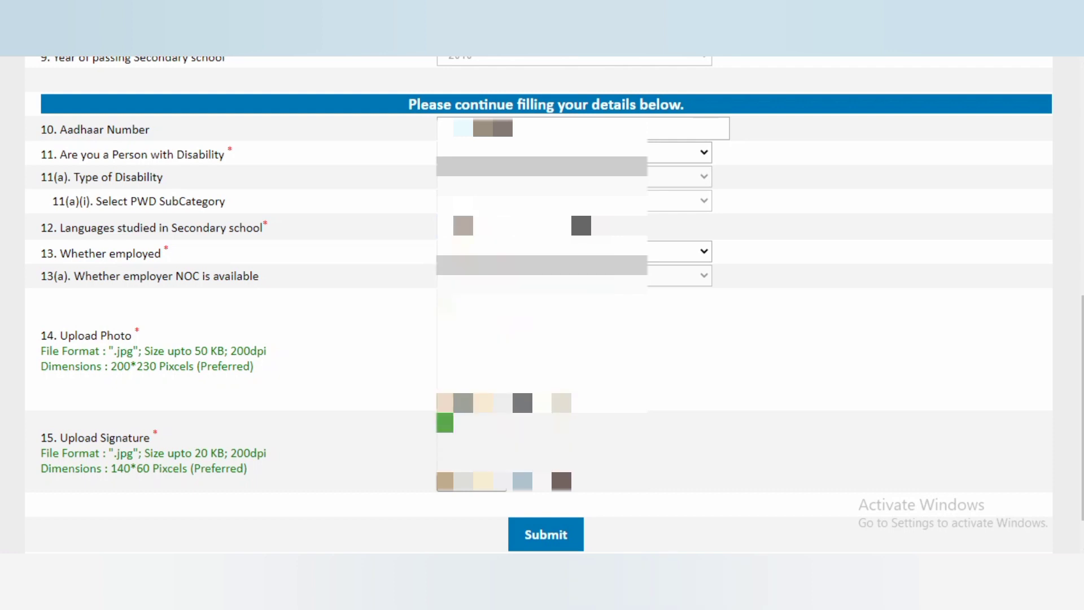
click(680, 252)
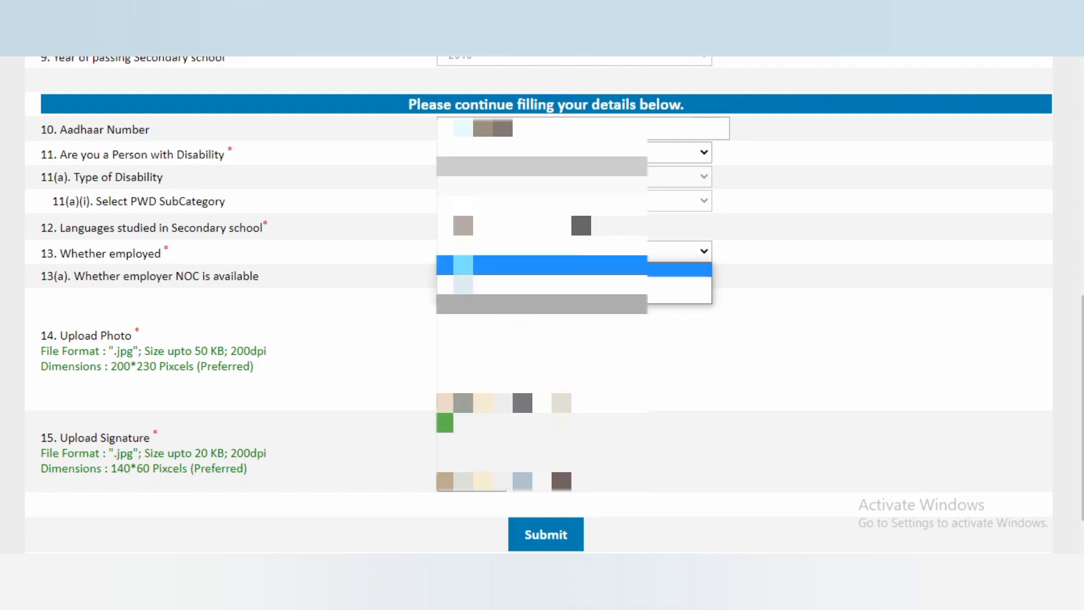
click(542, 296)
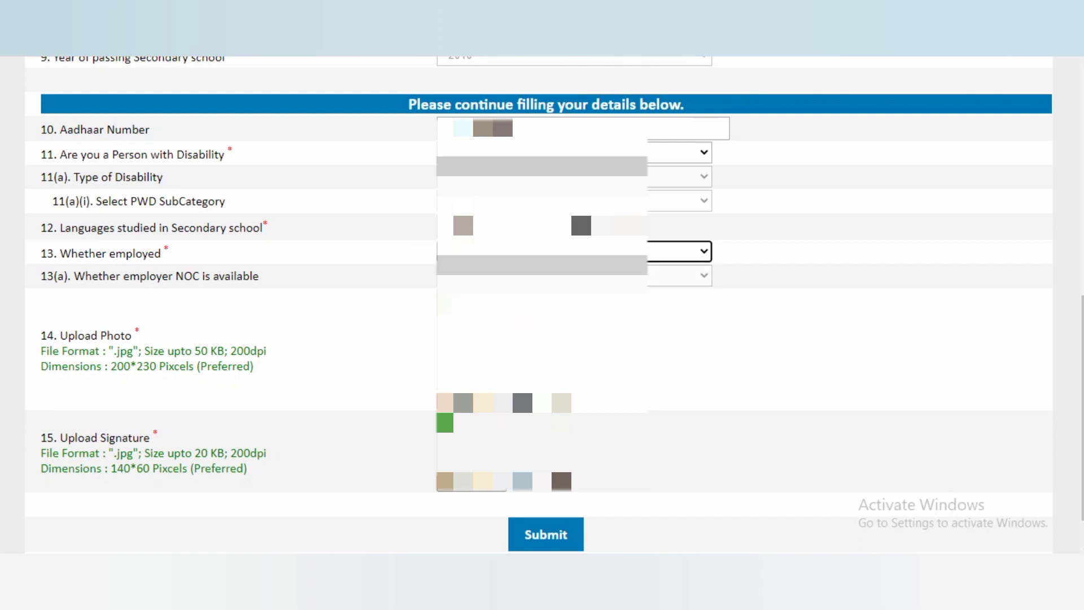
- Accept the declaration about duplicate registration below the reviewed applicant details and submit the registration
key(Tab)
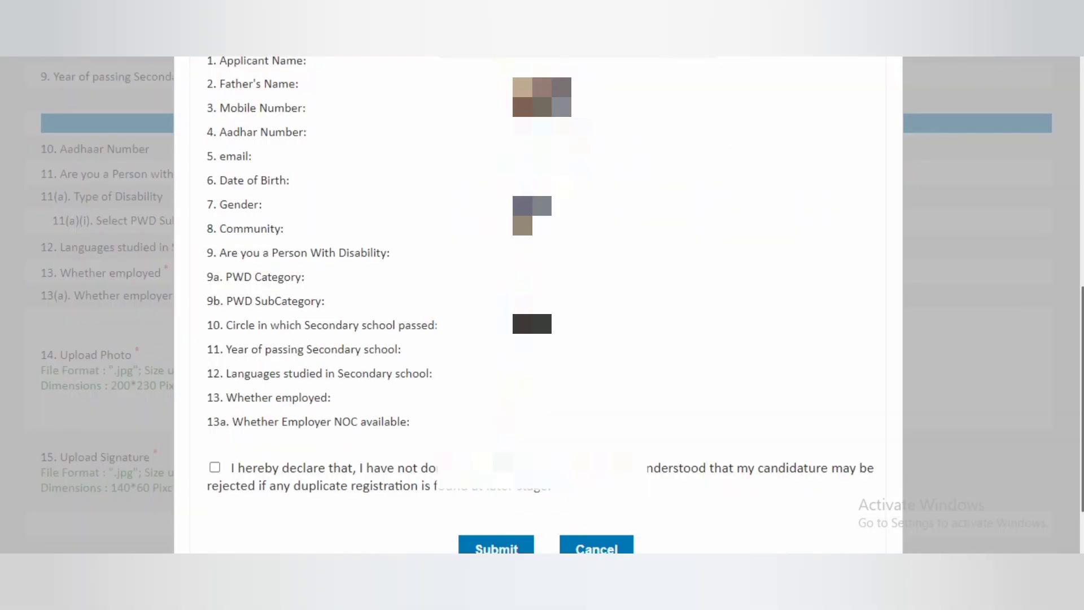
scroll(539, 305, down, 1)
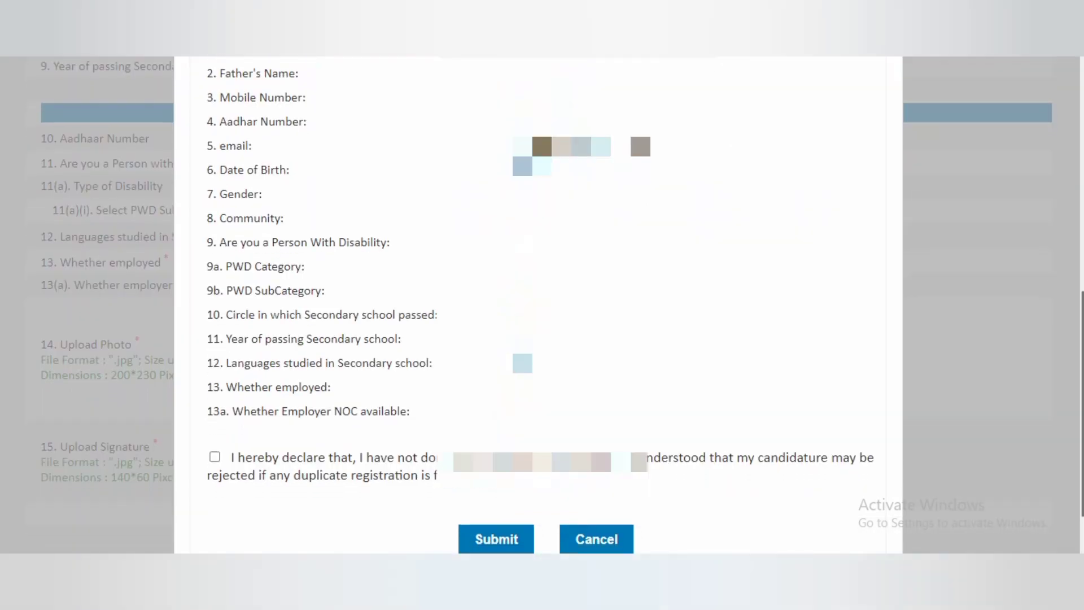
scroll(542, 305, down, 2)
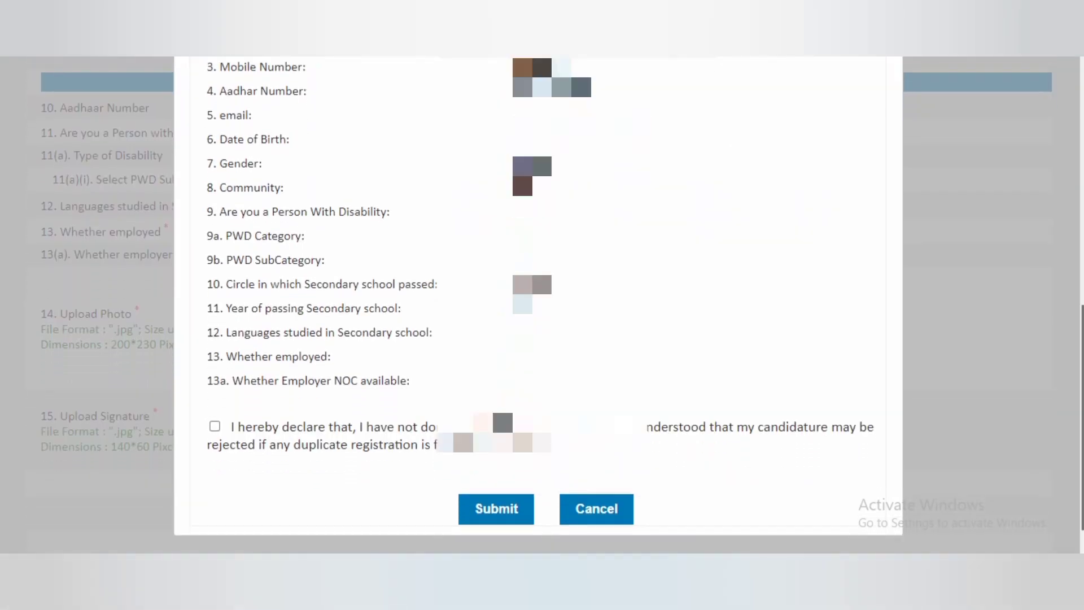
scroll(542, 305, down, 1)
scroll(542, 305, down, 1)
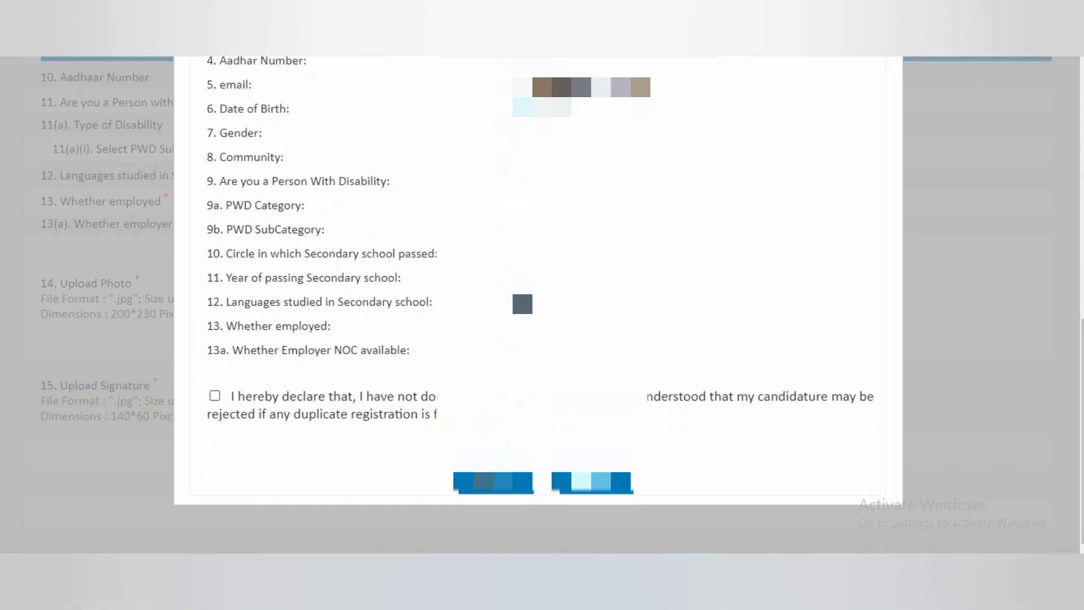
click(215, 395)
click(490, 481)
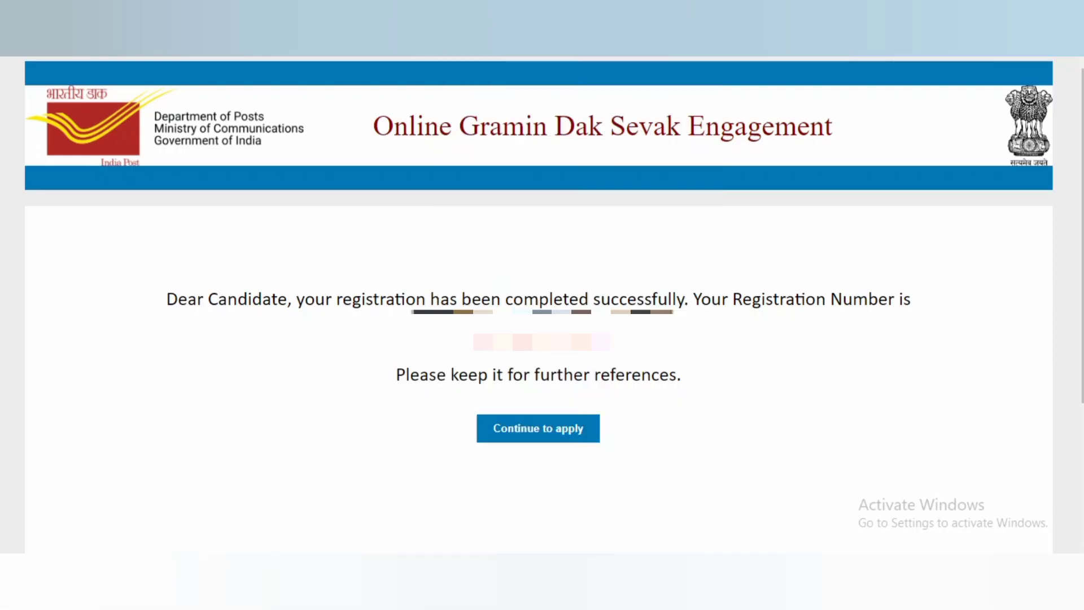
- Select the issued registration number and set the circle applying for to Telangana in the verification details
double_click(541, 341)
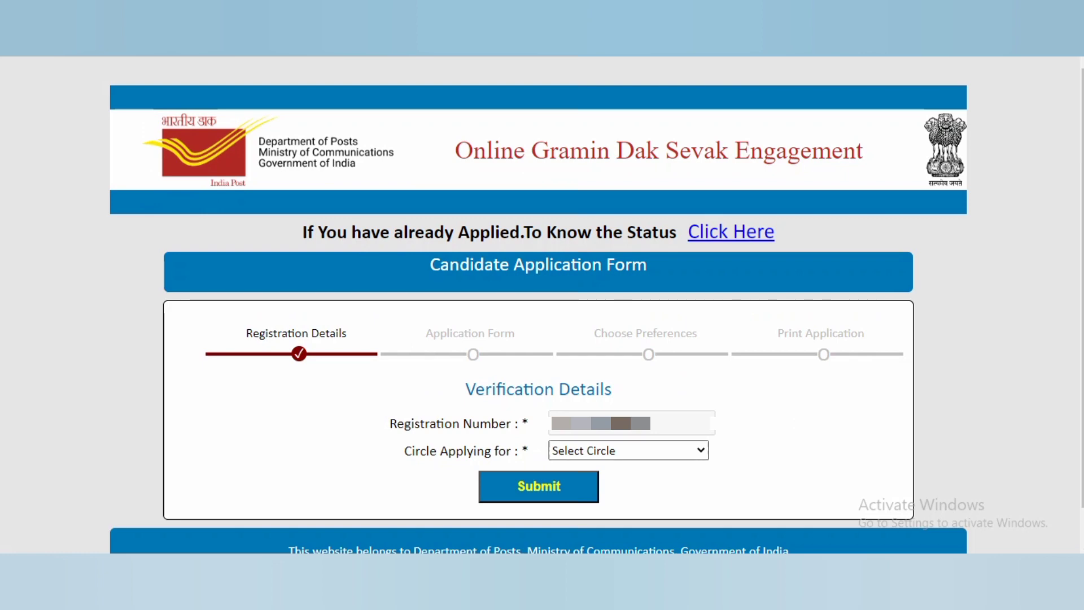
click(628, 450)
scroll(621, 418, down, 1)
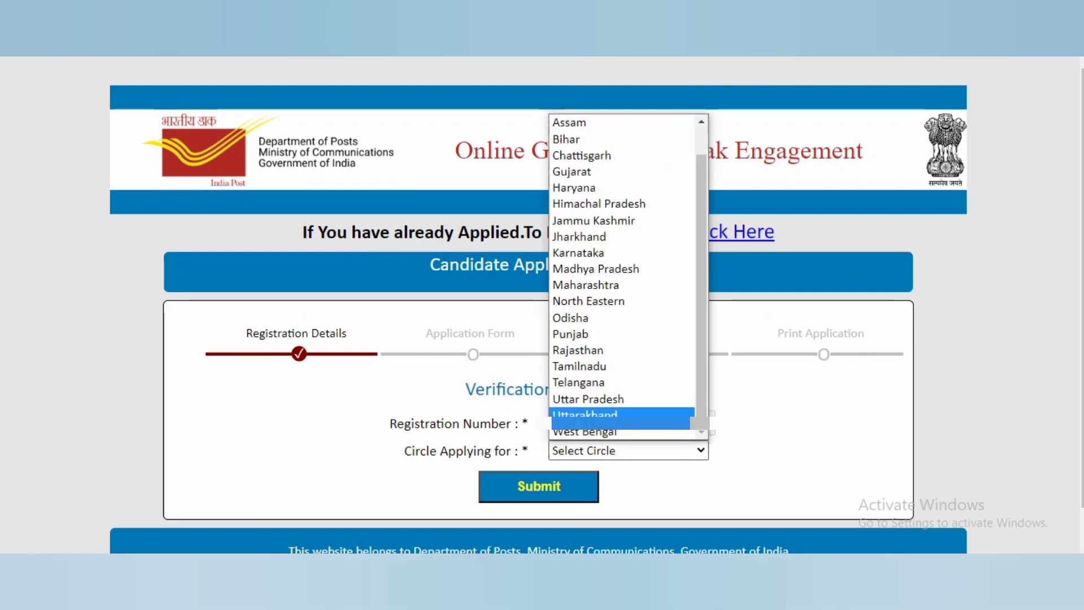
key(Up)
key(Up)
key(Return)
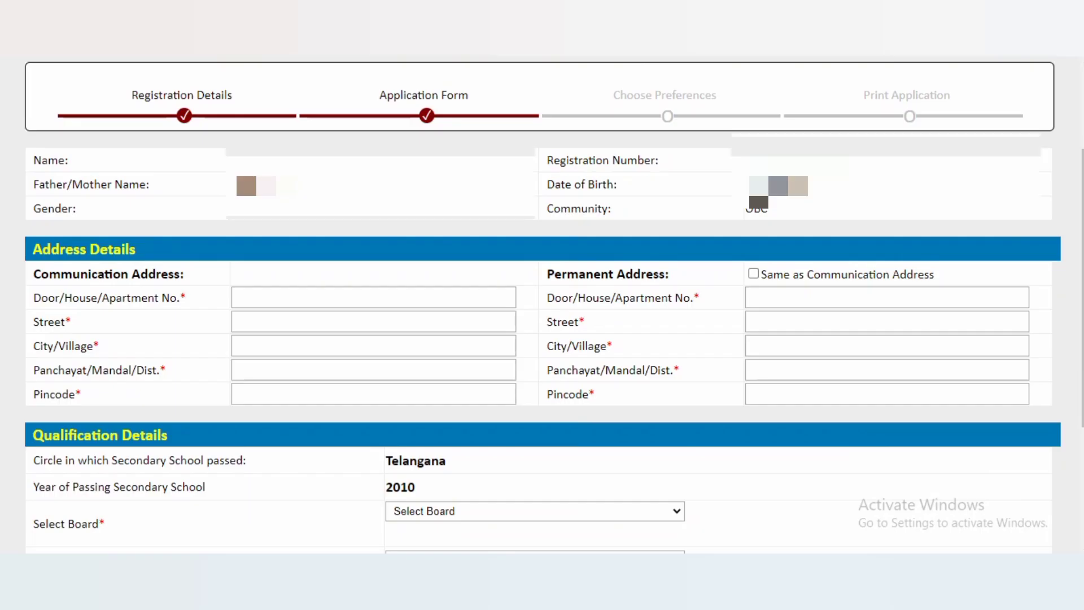
- Enter the applicant's door or house number and street in the communication address
click(237, 297)
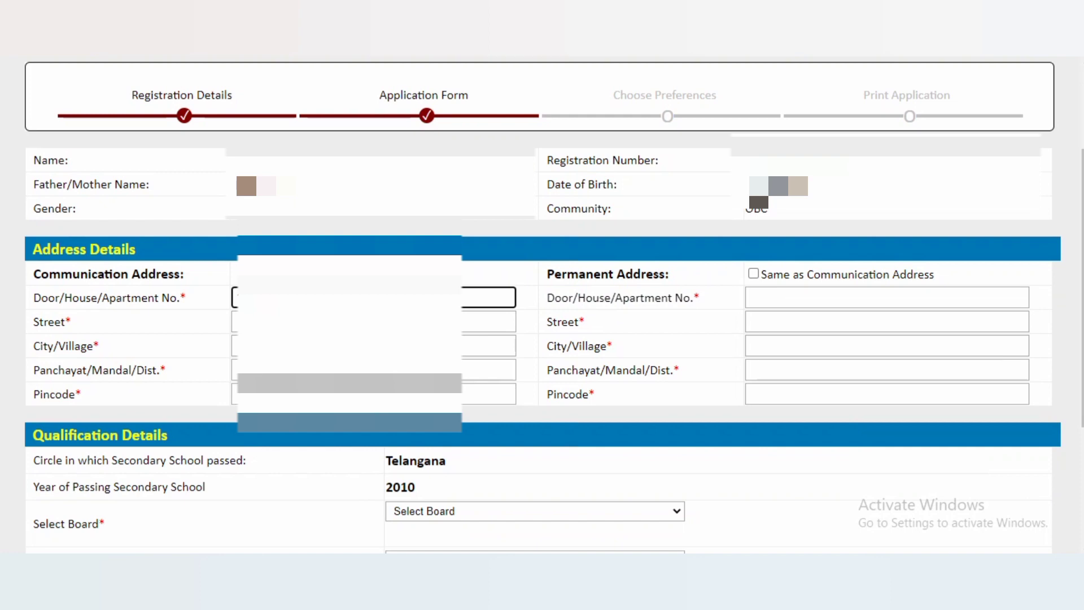
click(237, 321)
text(N)
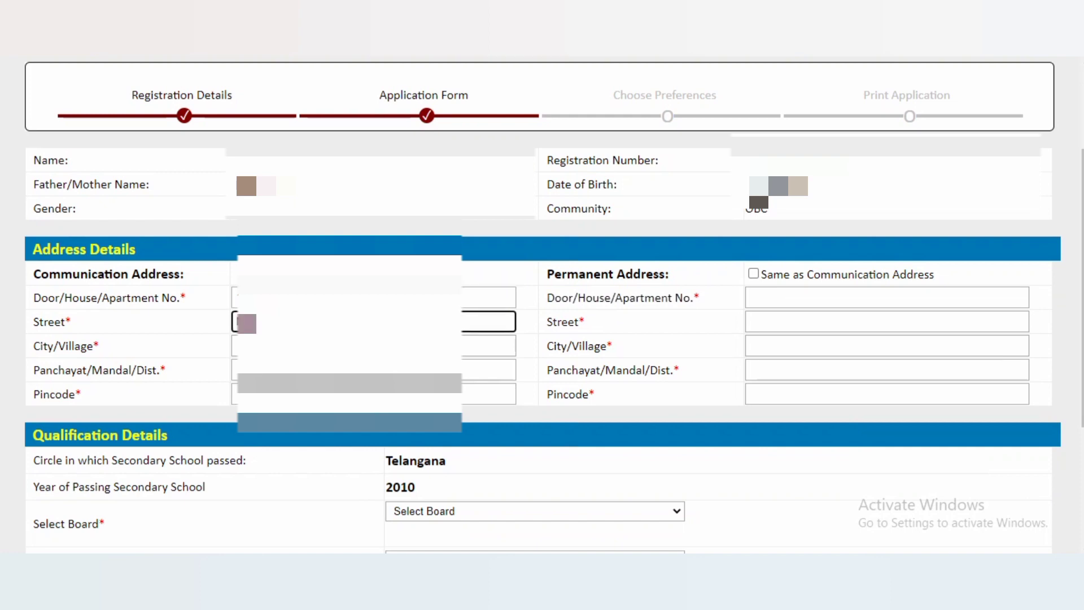
text(a)
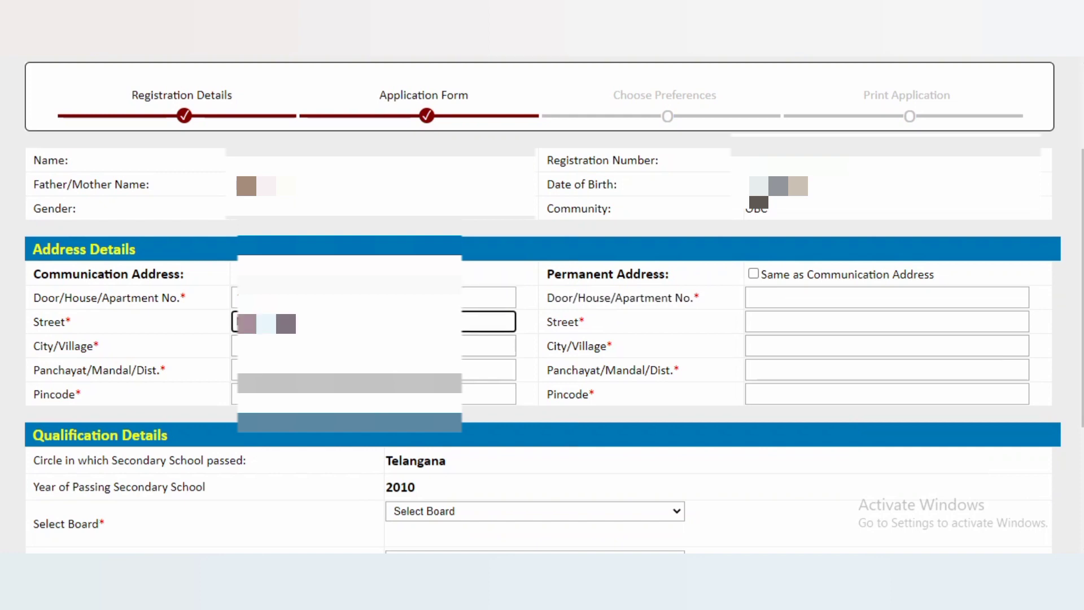
text(ga)
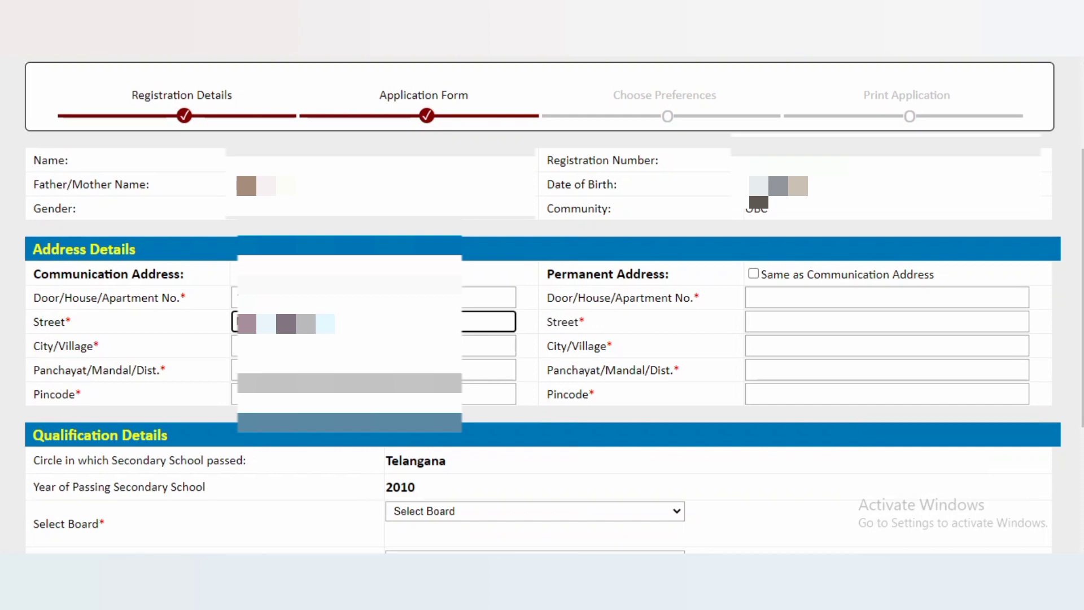
- Fill in the city or village, the panchayat, mandal or district, and the pincode of the communication address
click(236, 345)
text(H)
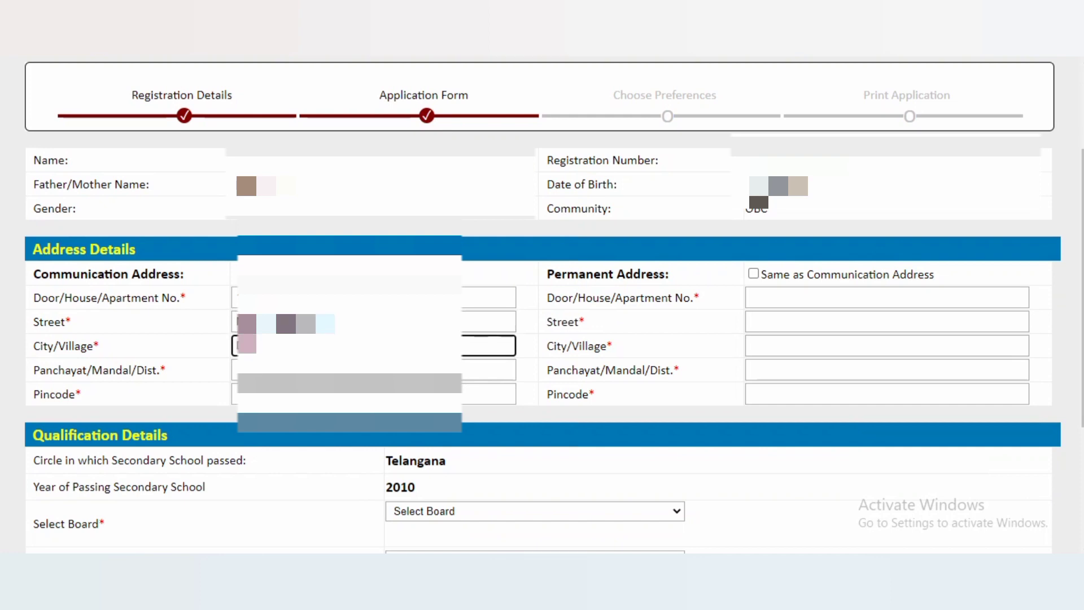
text(yderabad)
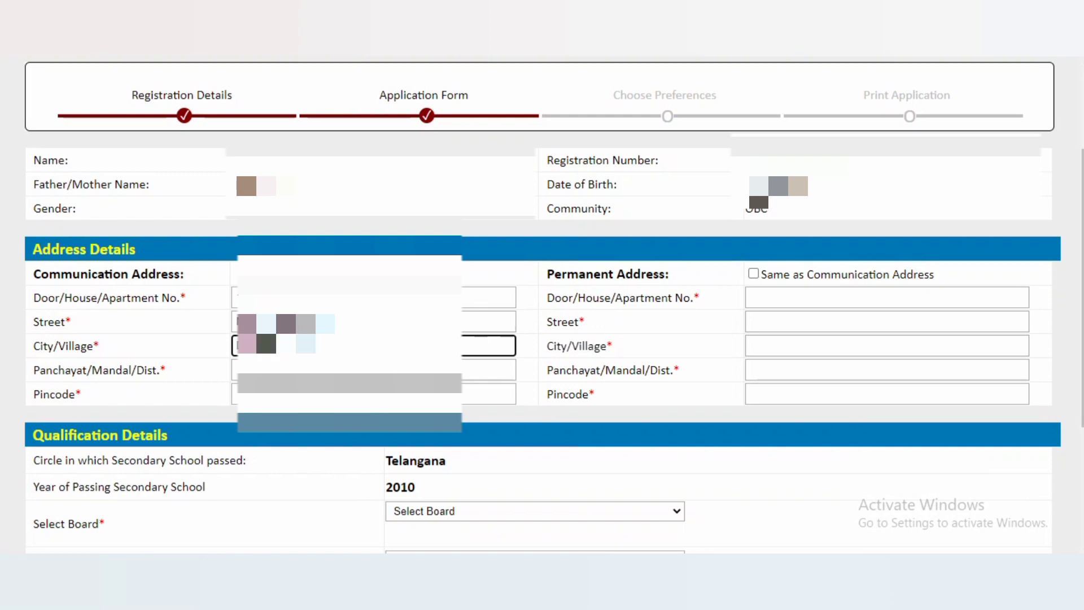
click(236, 370)
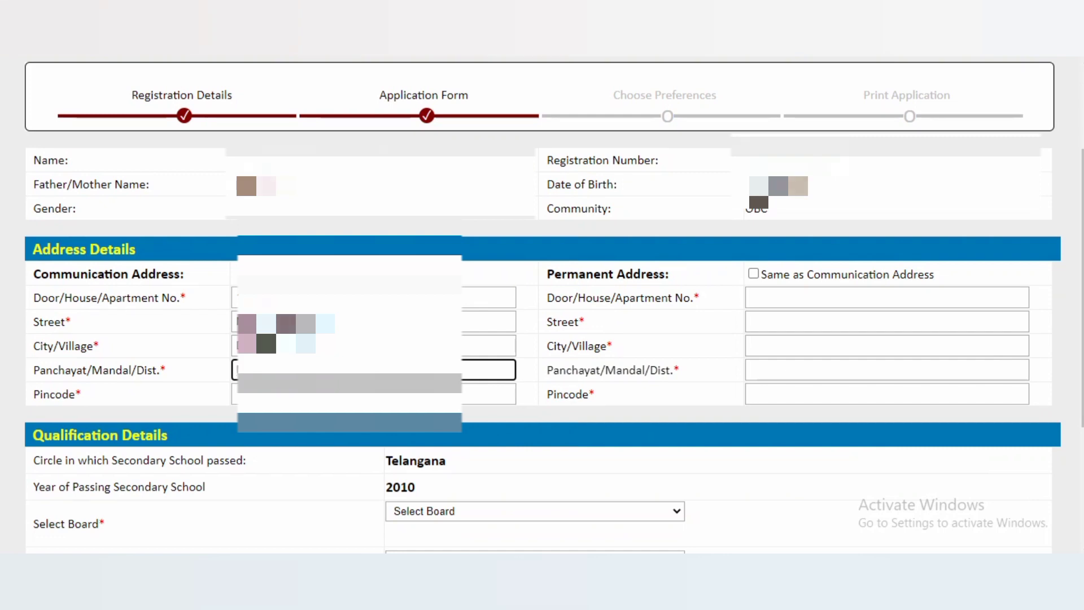
click(236, 394)
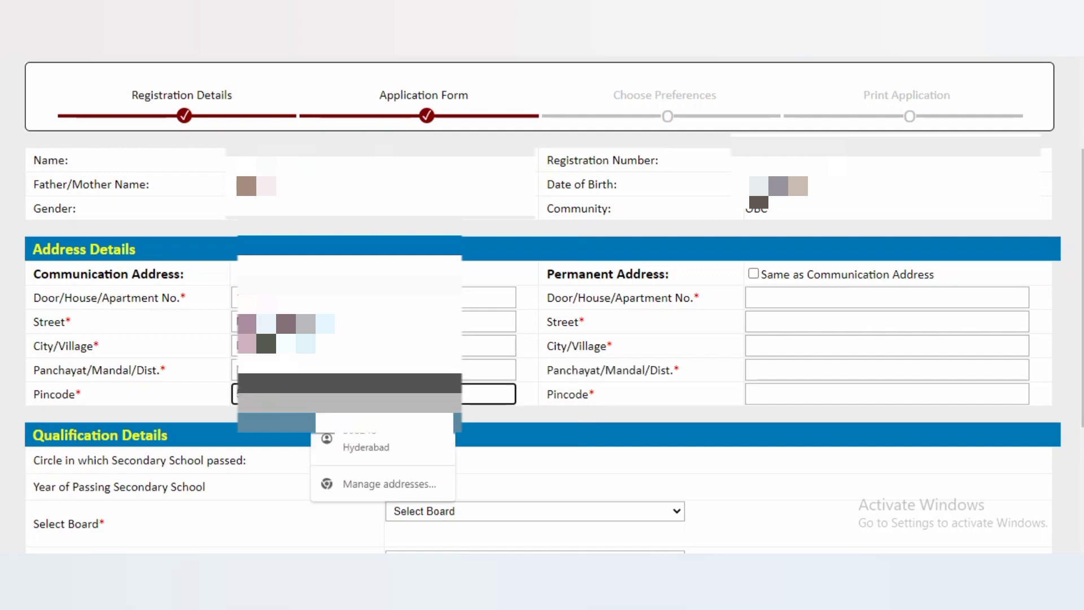
key(Tab)
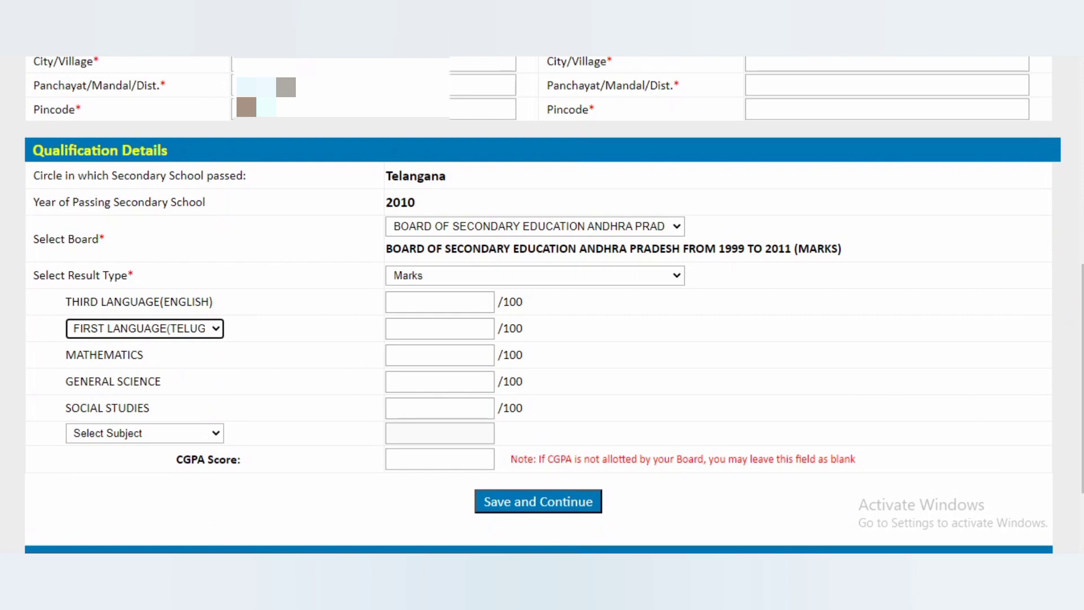
- Enter the marks 63 for third language (English), 64 for first language (Telugu) and 86 for mathematics
click(440, 302)
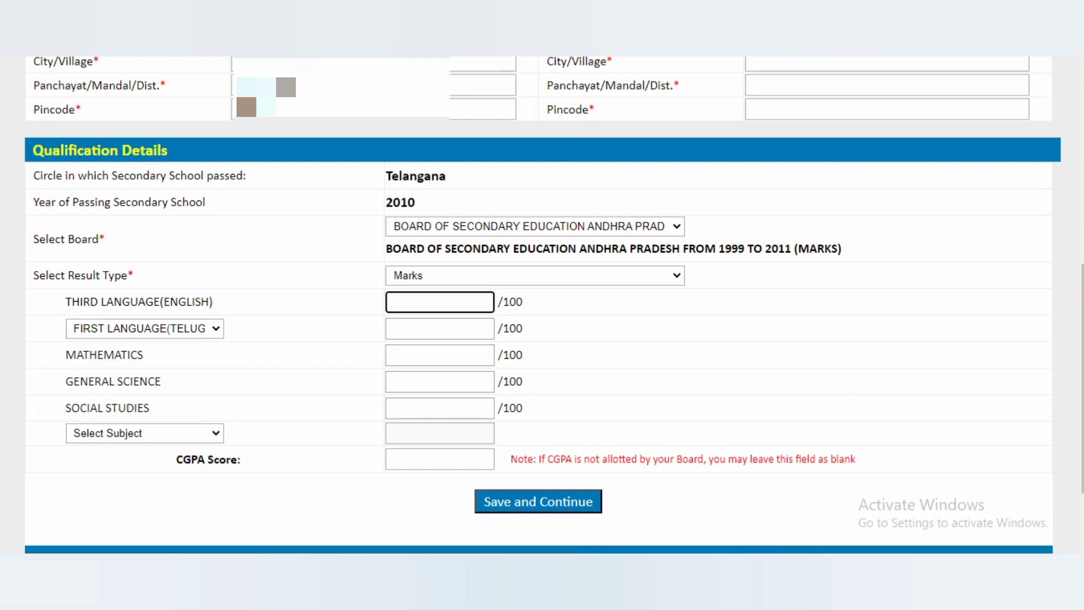
text(63)
click(439, 328)
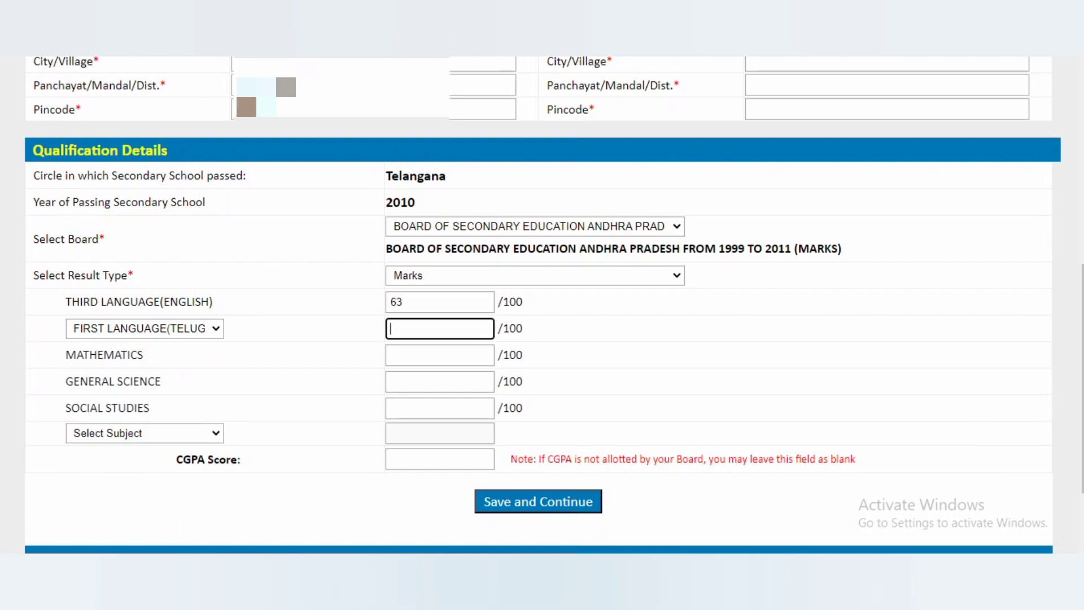
text(64)
click(440, 355)
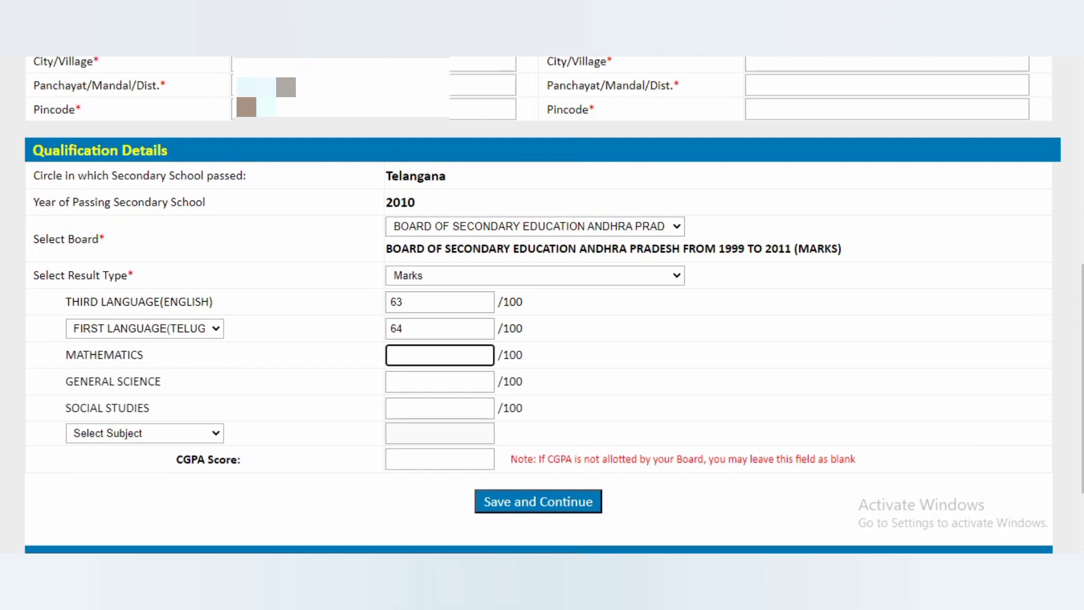
text(86)
- Enter the marks 72 for general science and 64 for social studies
click(439, 382)
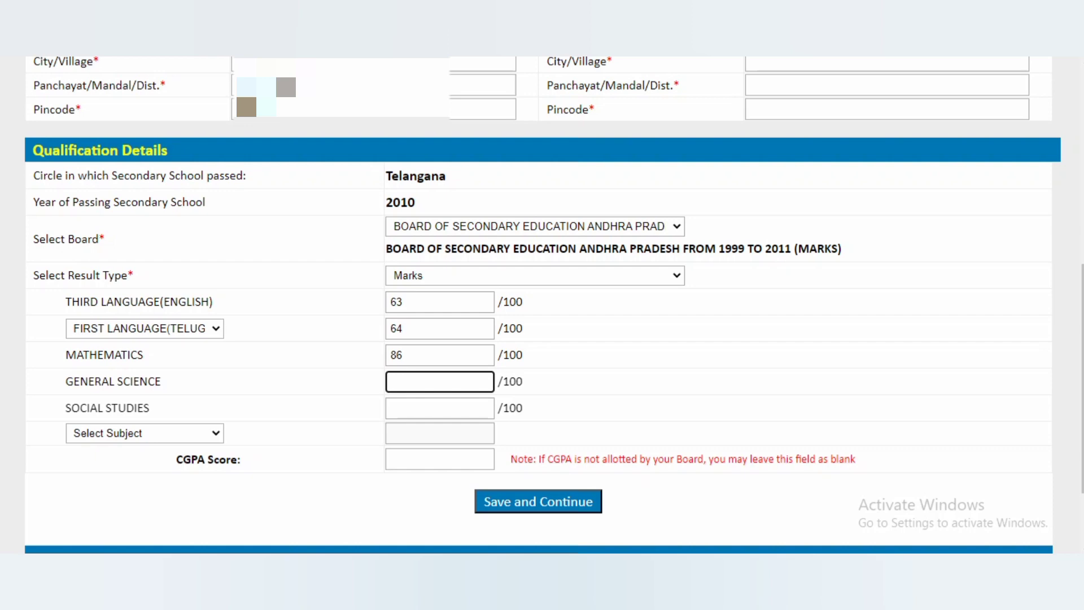
text(72)
click(440, 408)
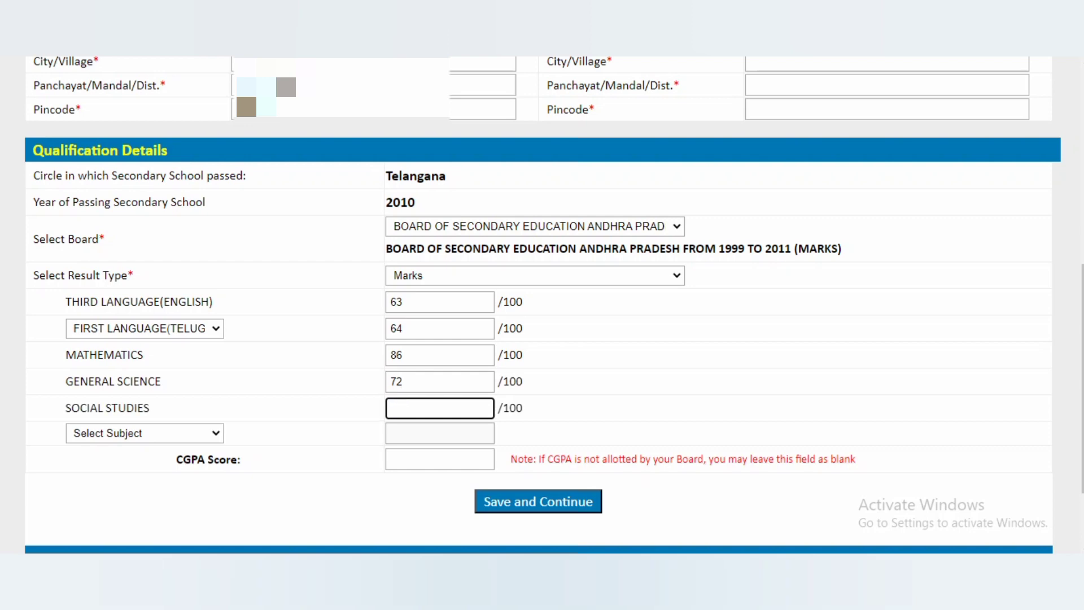
text(64)
- Choose SECOND LANGUAGE (HINDI) as the remaining subject and enter 60 marks for it
click(145, 433)
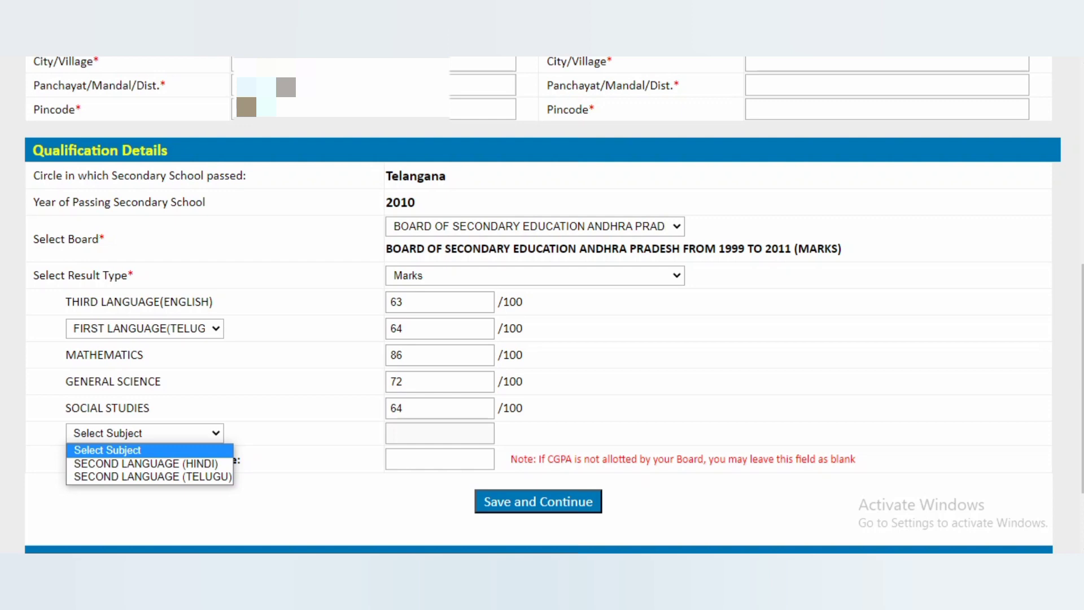
key(Down)
key(Return)
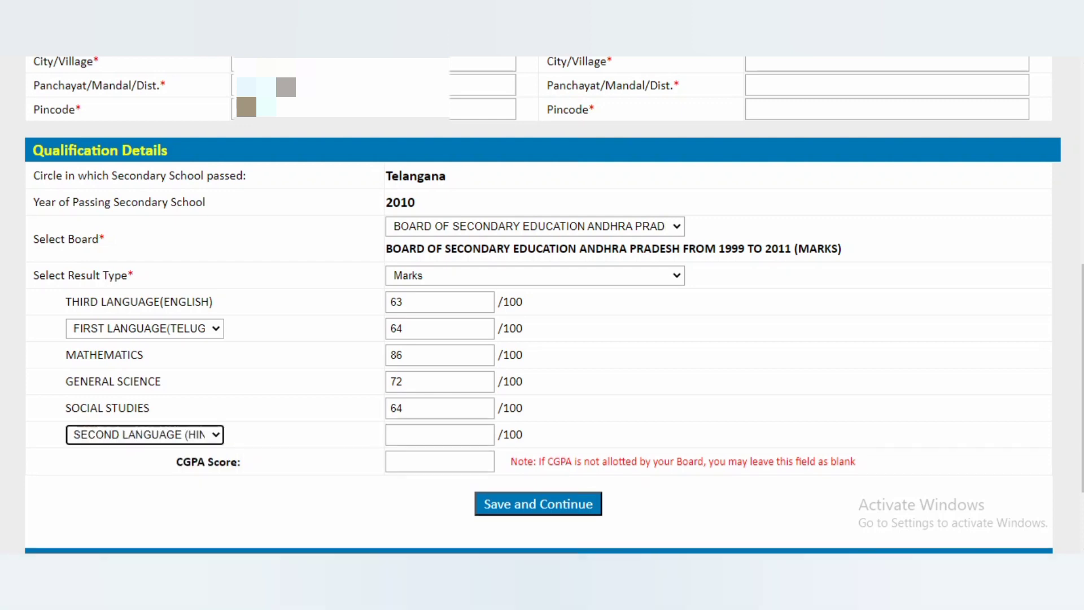
click(439, 434)
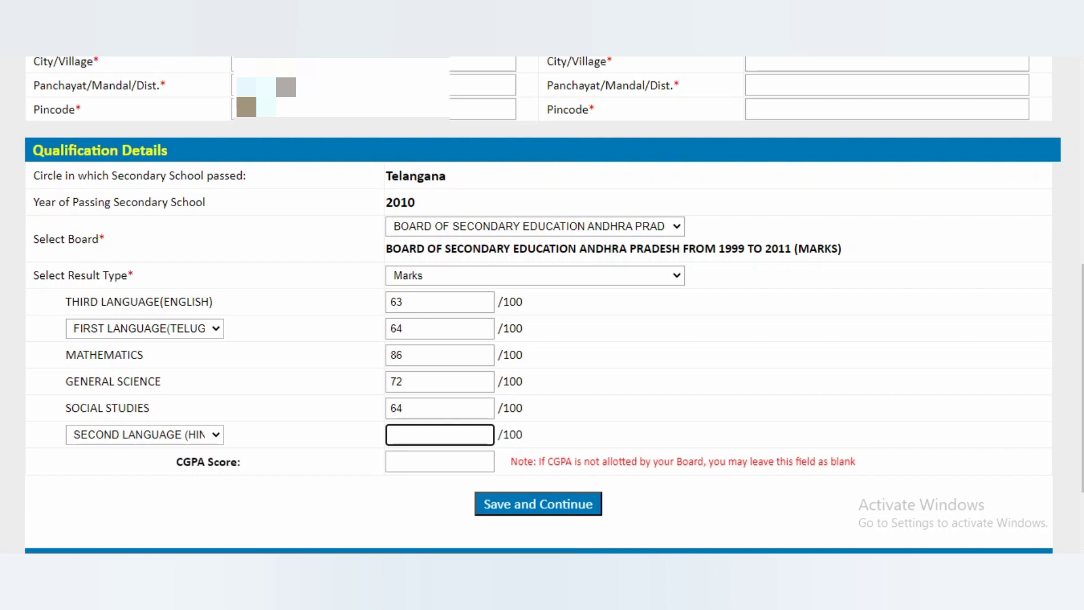
text(60)
click(439, 462)
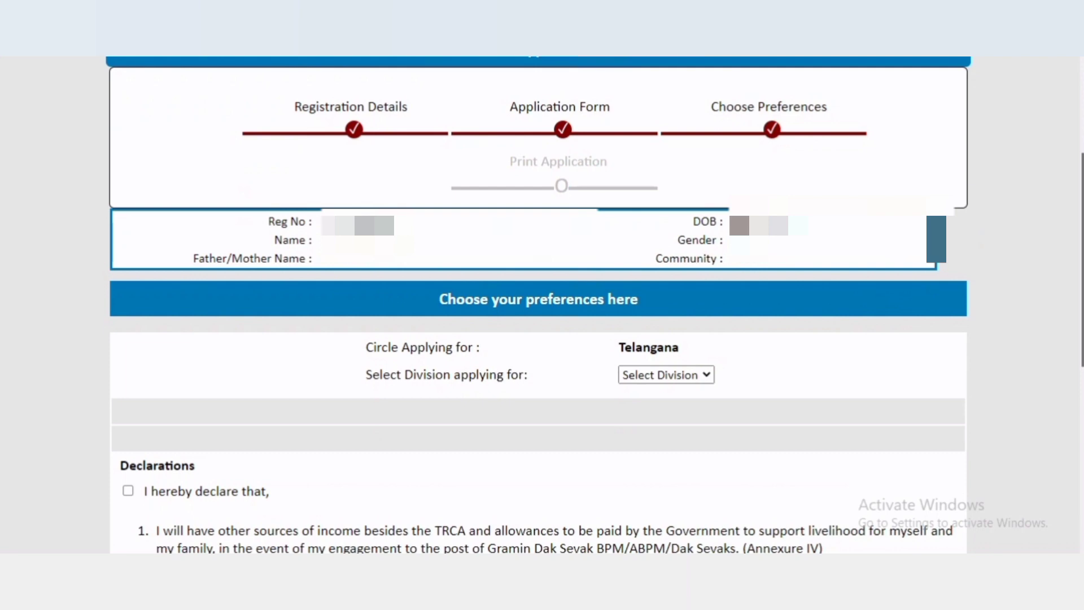
- Set the division applying for to Khammam Division and acknowledge the submission and fee notices
scroll(543, 305, down, 3)
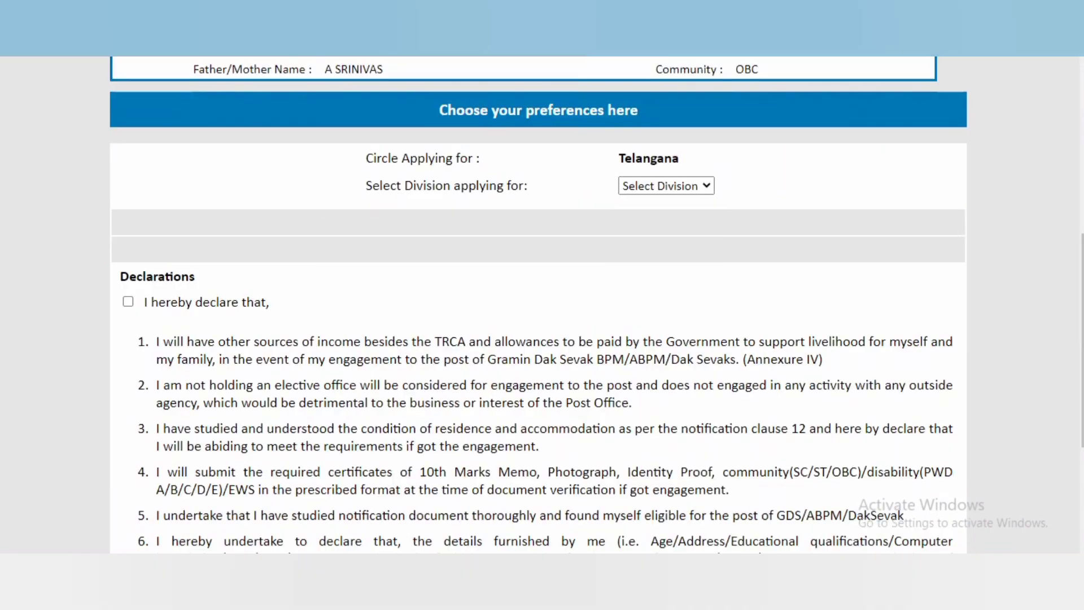
click(667, 186)
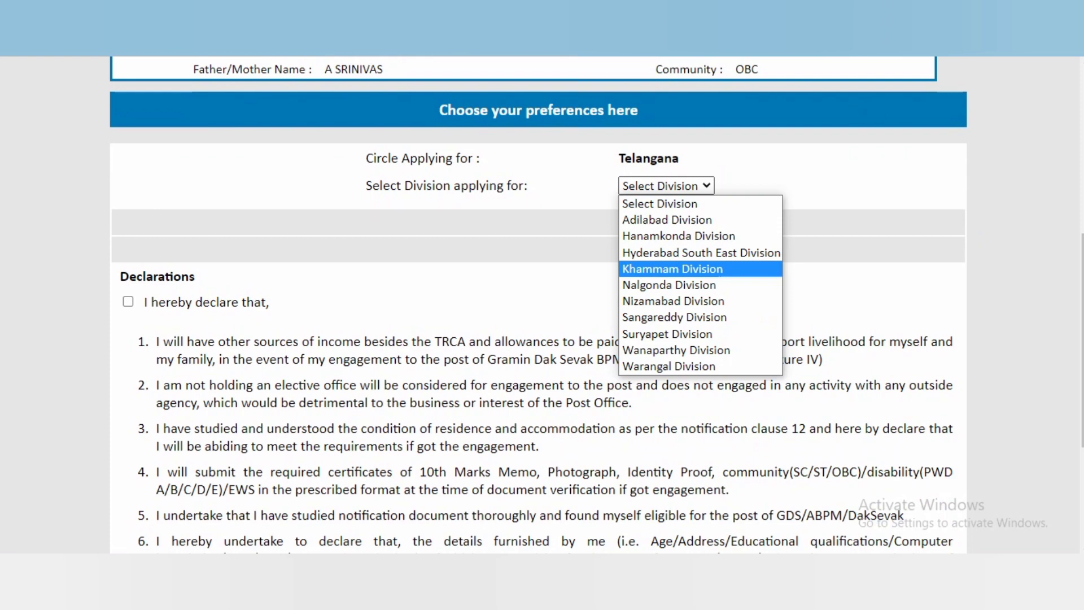
click(672, 268)
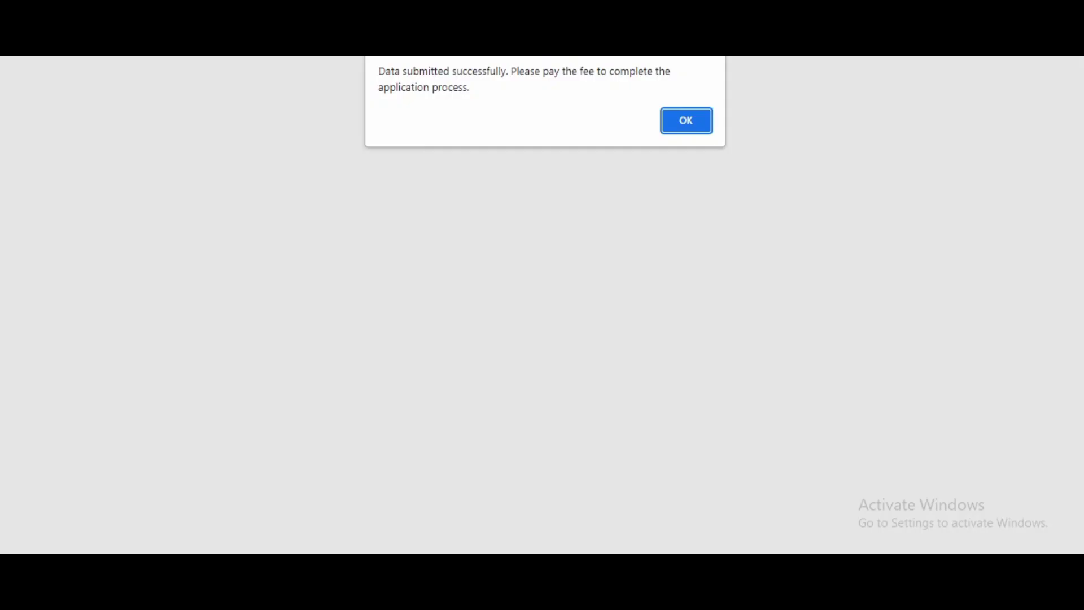
key(Return)
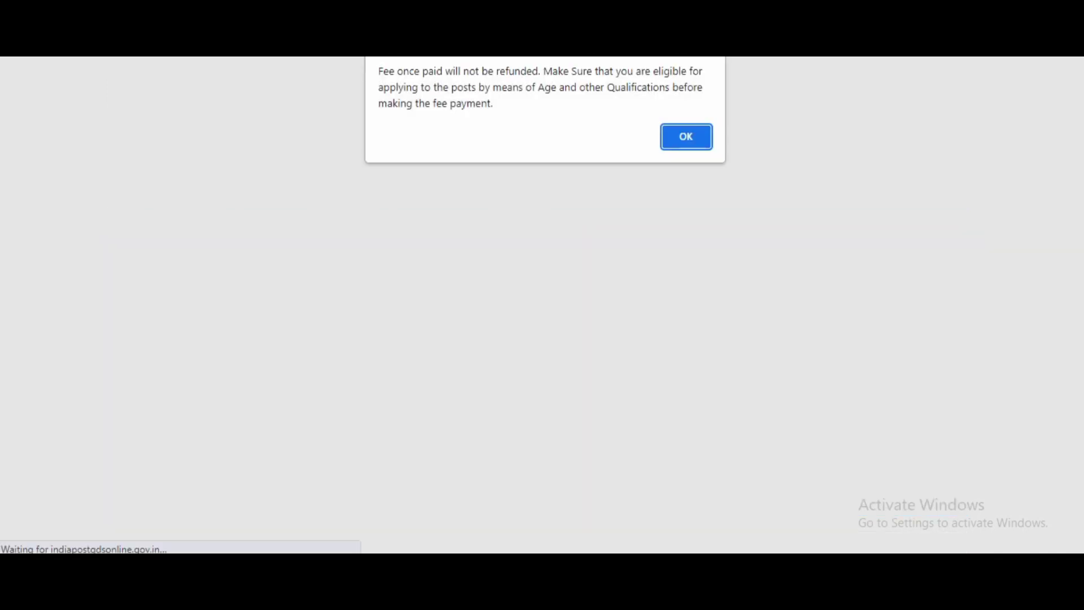
key(Return)
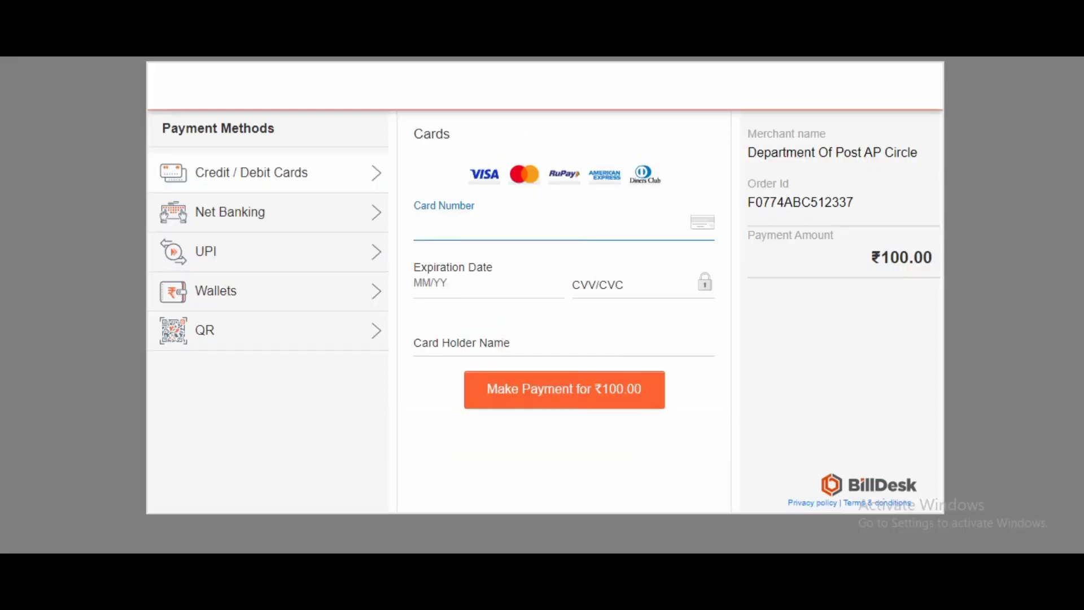
- Request the ₹100.00 fee payment by UPI through Amazon Pay with the applicant's virtual payment address
click(206, 252)
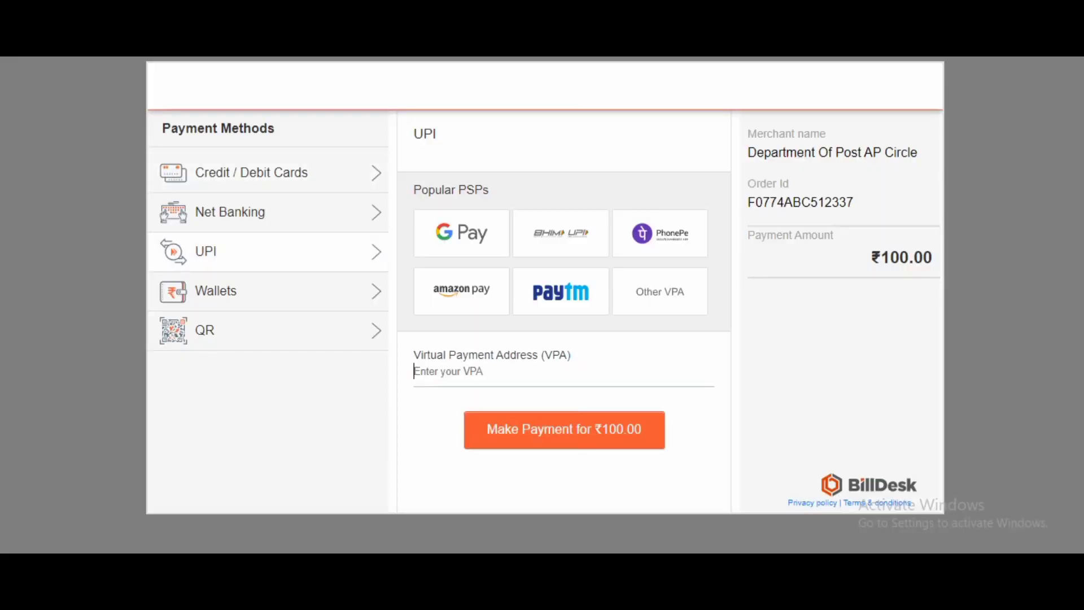
click(461, 233)
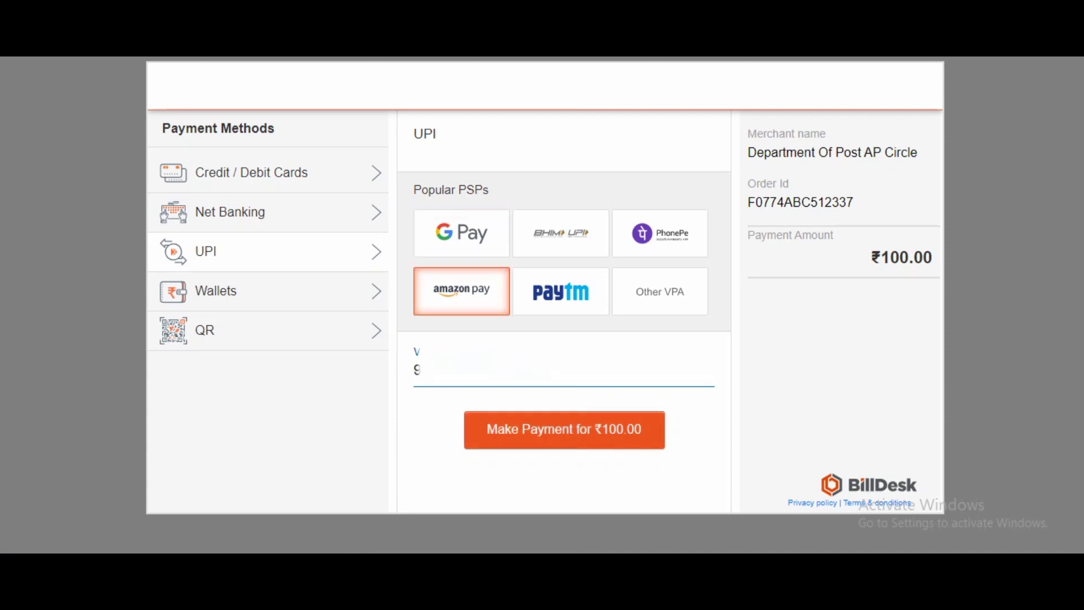
click(565, 429)
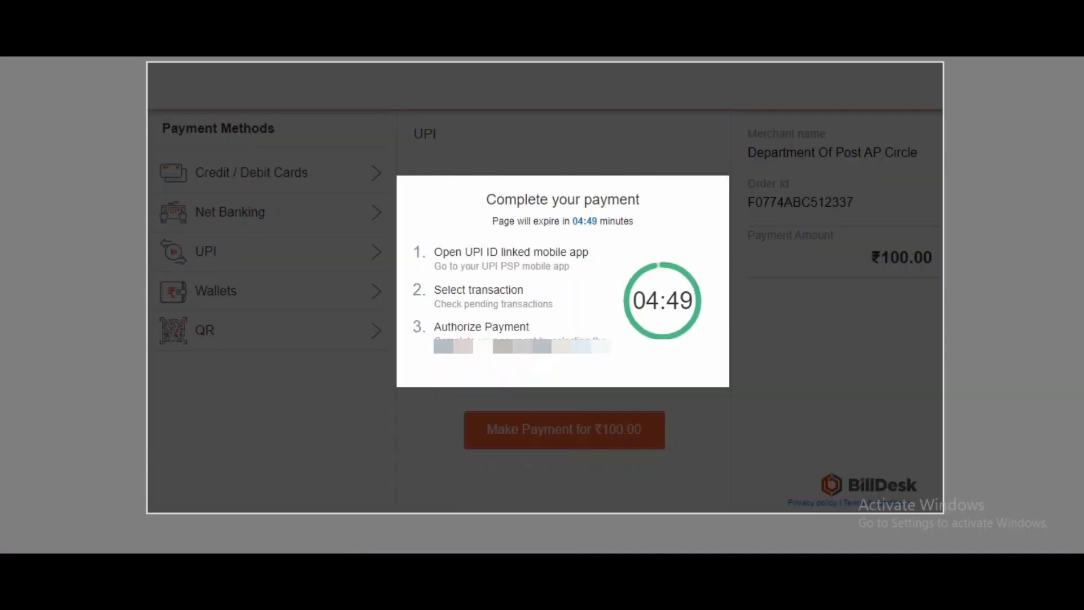